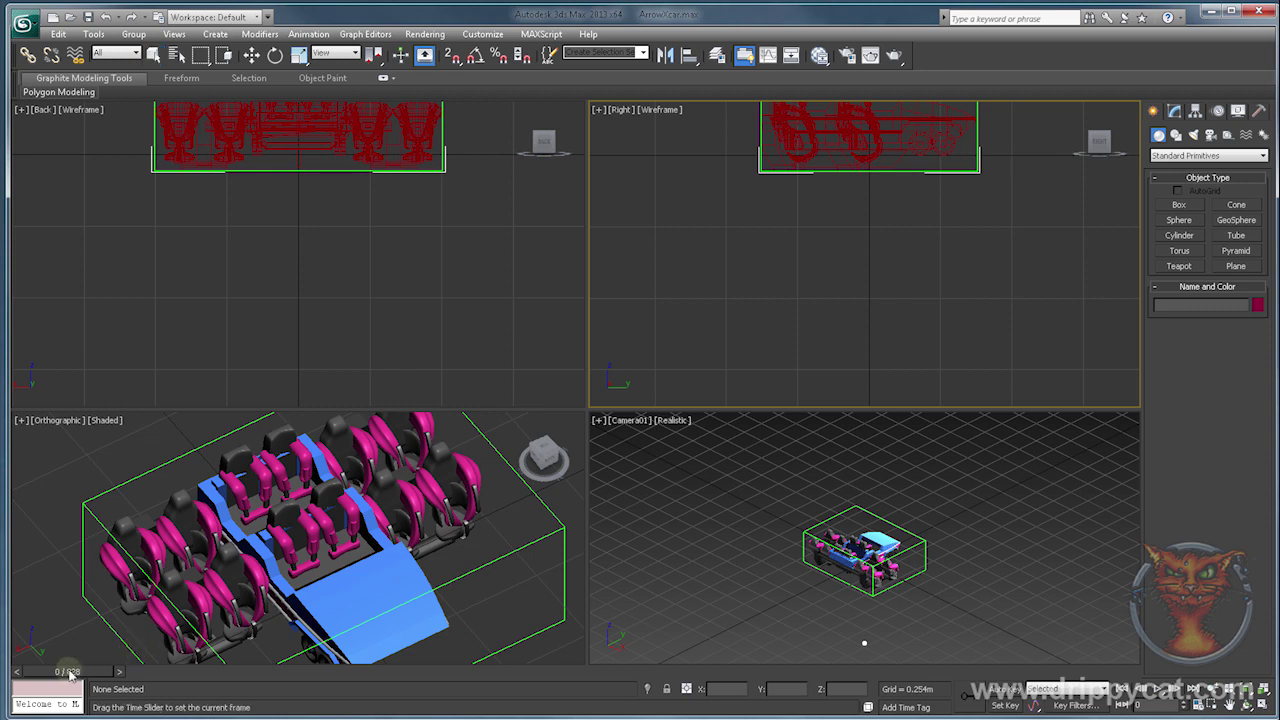
Scrub the car animation, then calculate 828 × 2 × 4 = 6624 in Calculator.
left_click_drag(70, 675, 33, 678)
key("q")
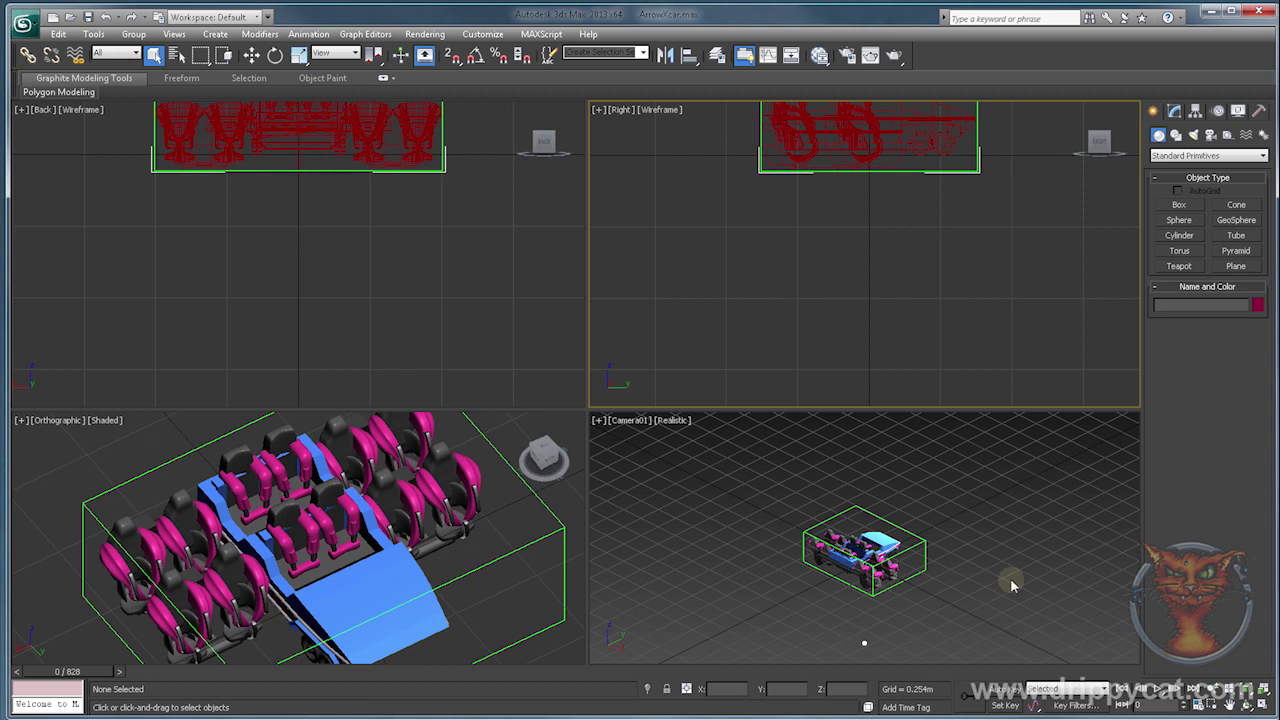
key("XF86Calculator")
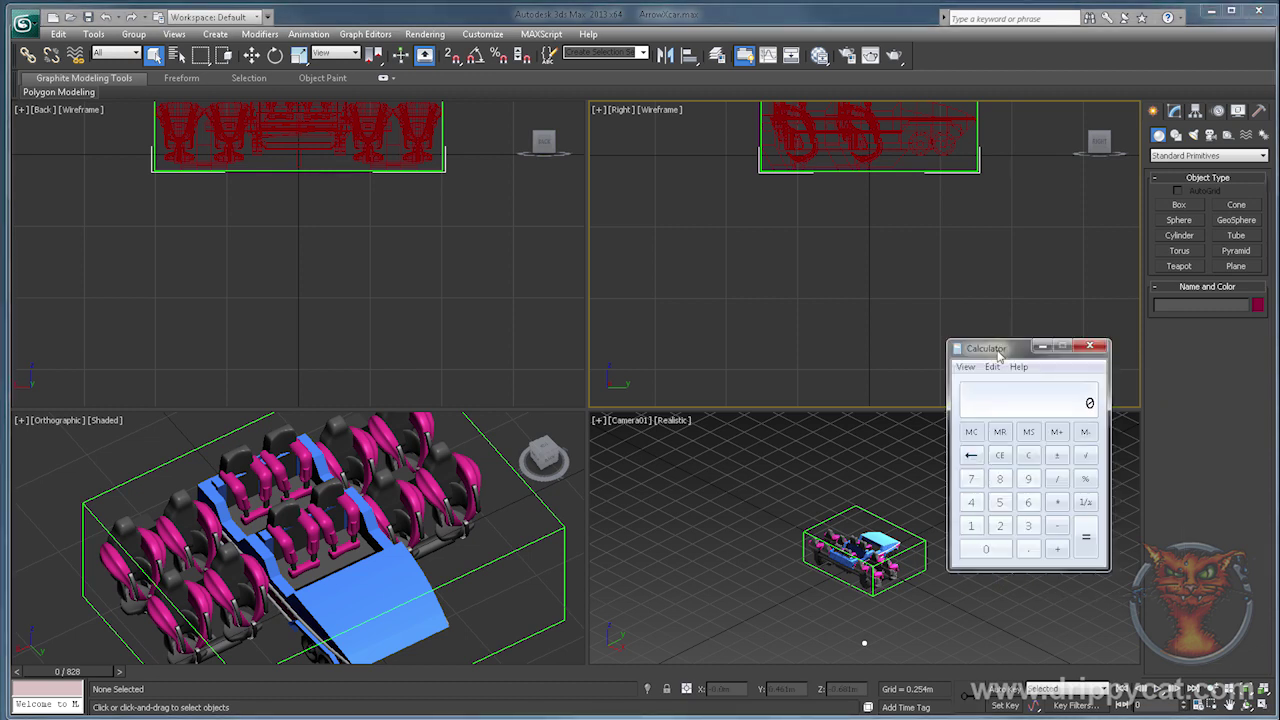
left_click(1000, 479)
left_click(1000, 525)
left_click(1001, 482)
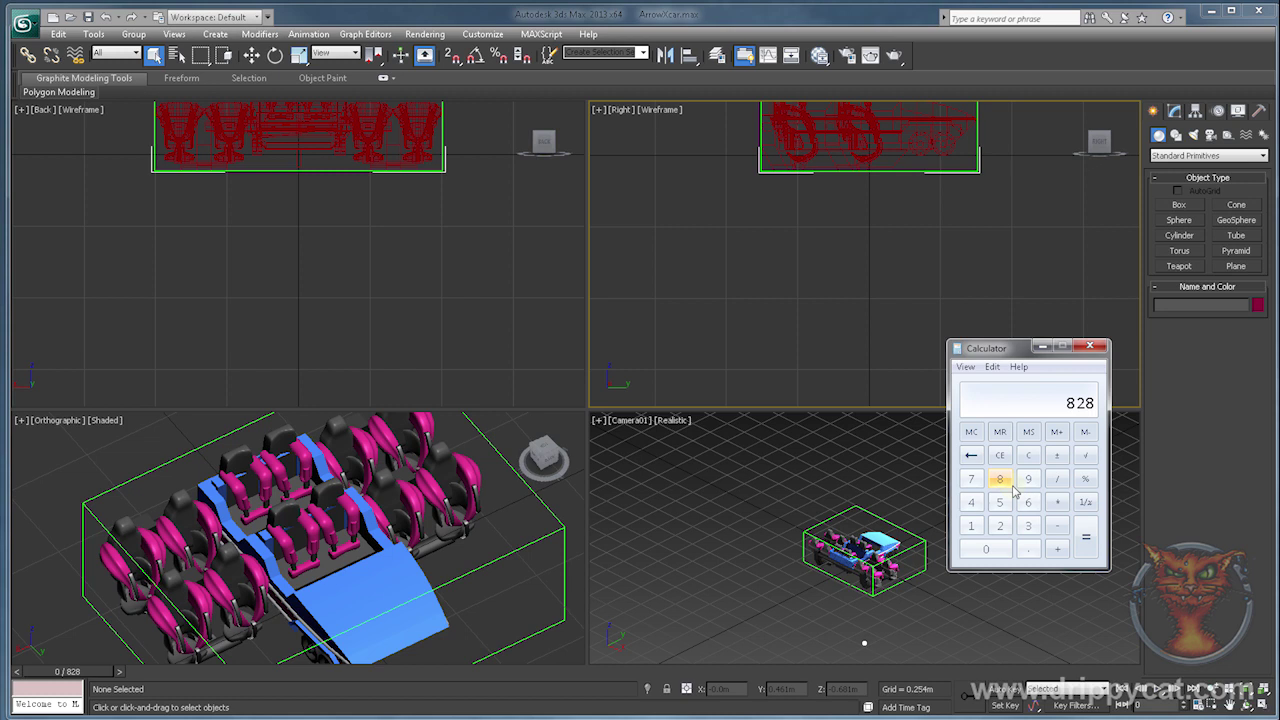
left_click(1059, 506)
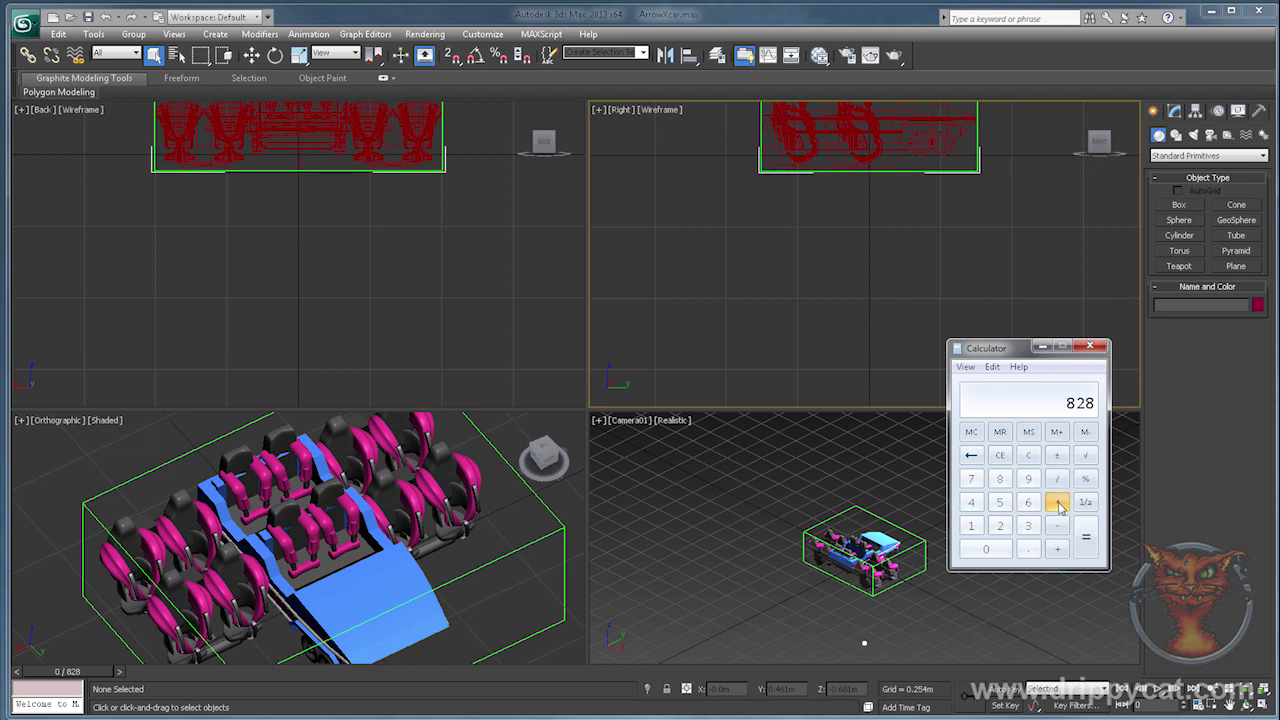
left_click(999, 527)
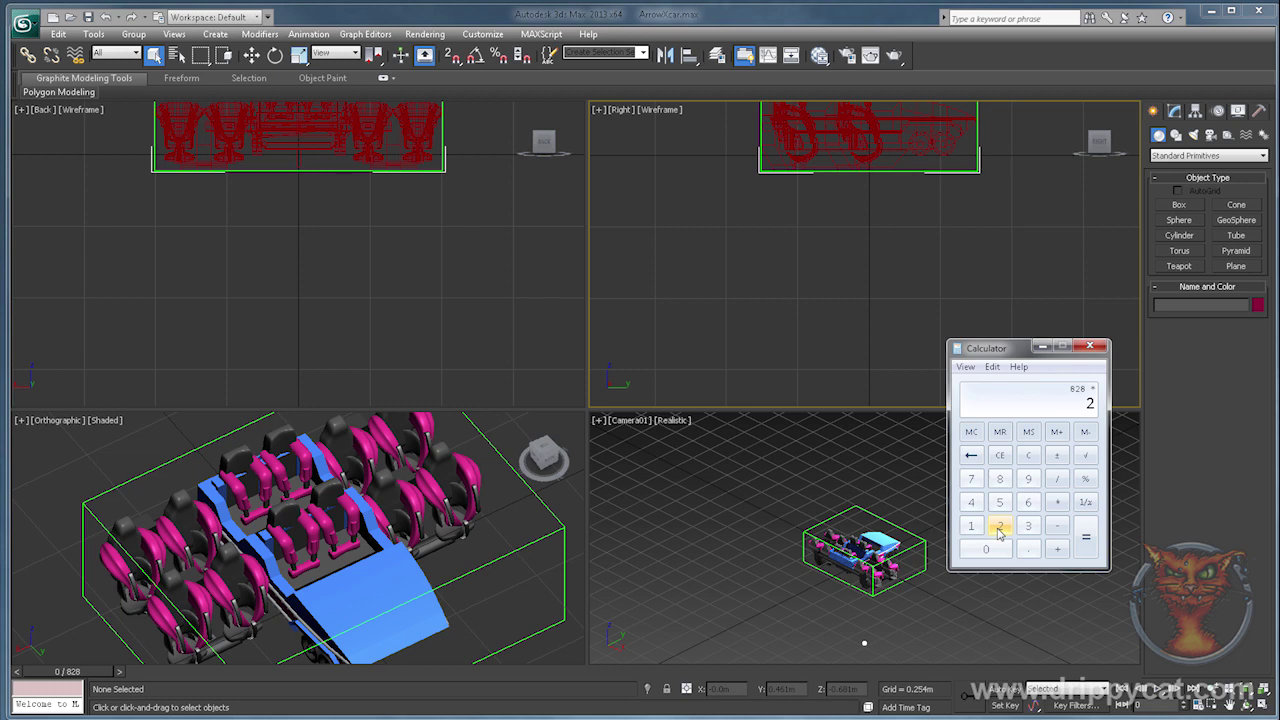
left_click(1059, 503)
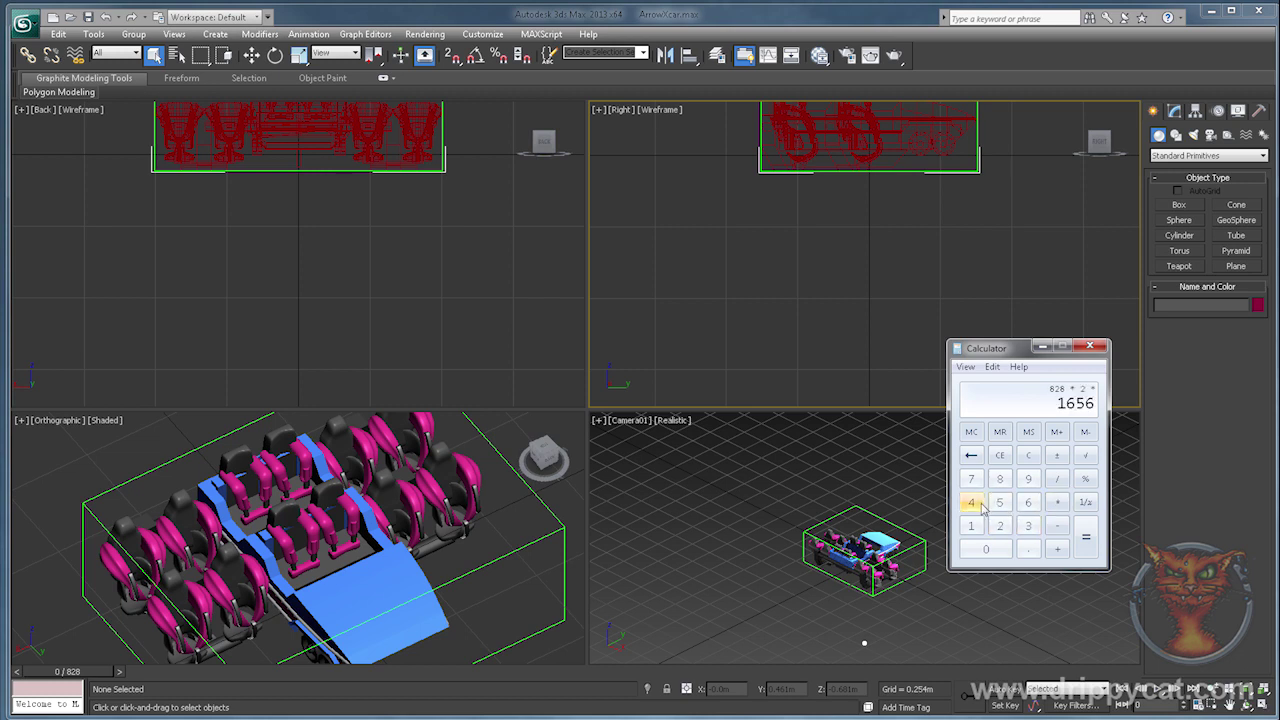
left_click(982, 507)
left_click(1084, 540)
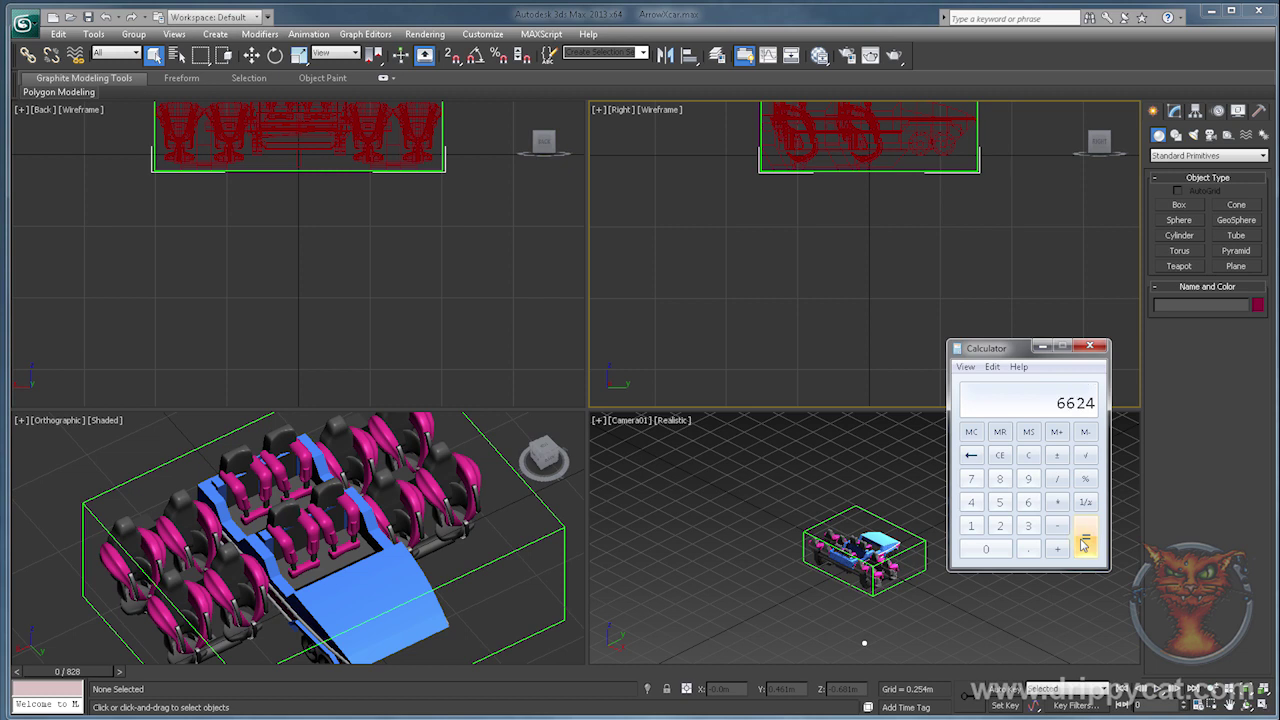
left_click(1089, 346)
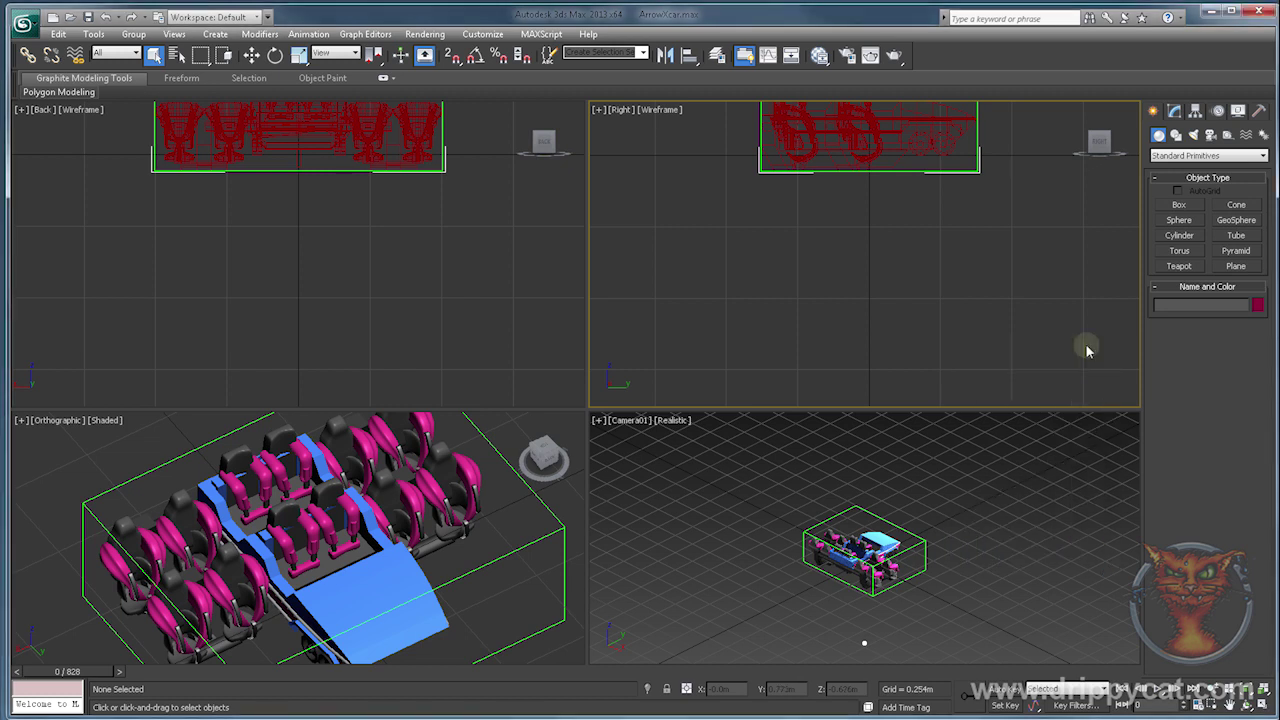
Quit 3ds Max without saving and open the agame\bulkRender\pre folder in Explorer.
left_click(1258, 10)
left_click(896, 582)
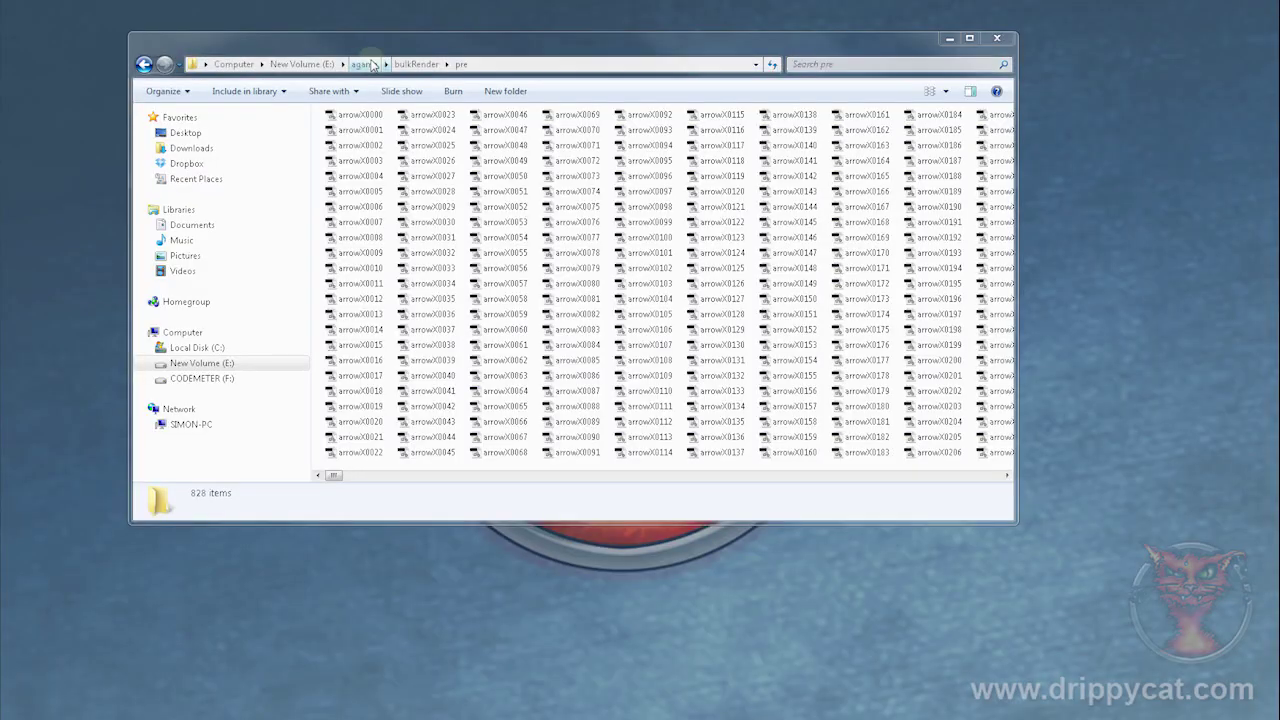
left_click(364, 64)
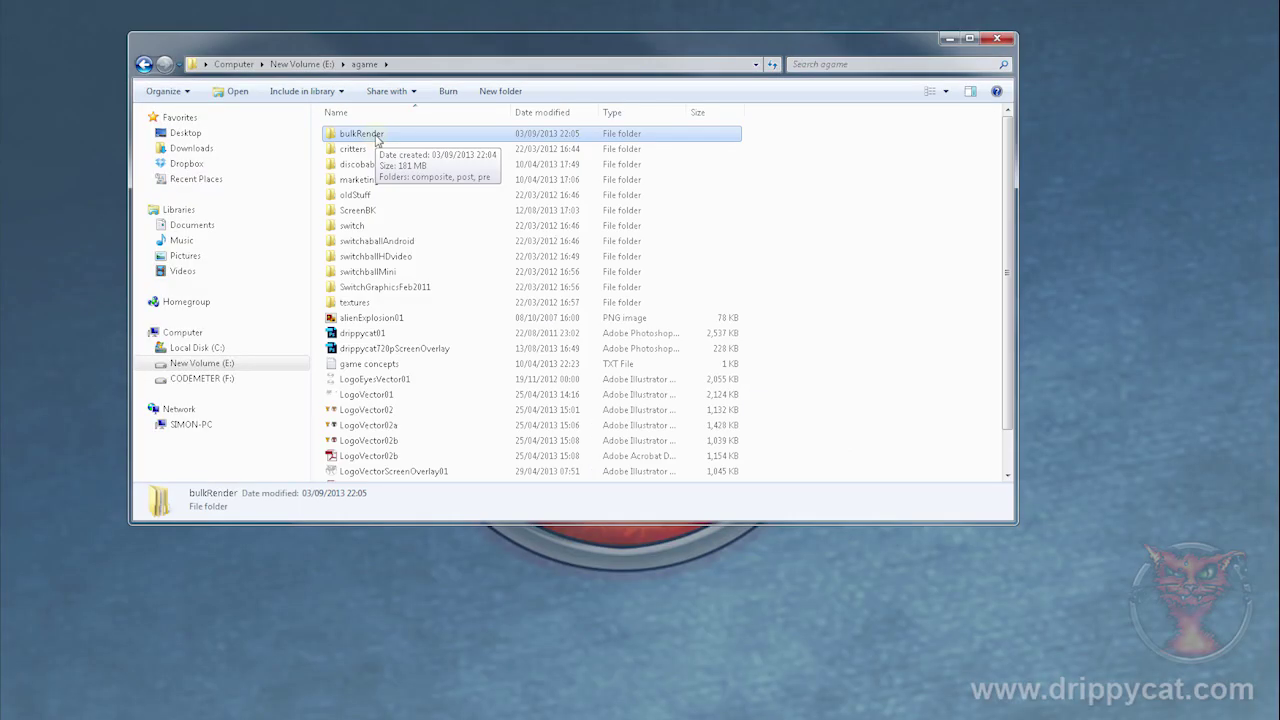
double_click(377, 141)
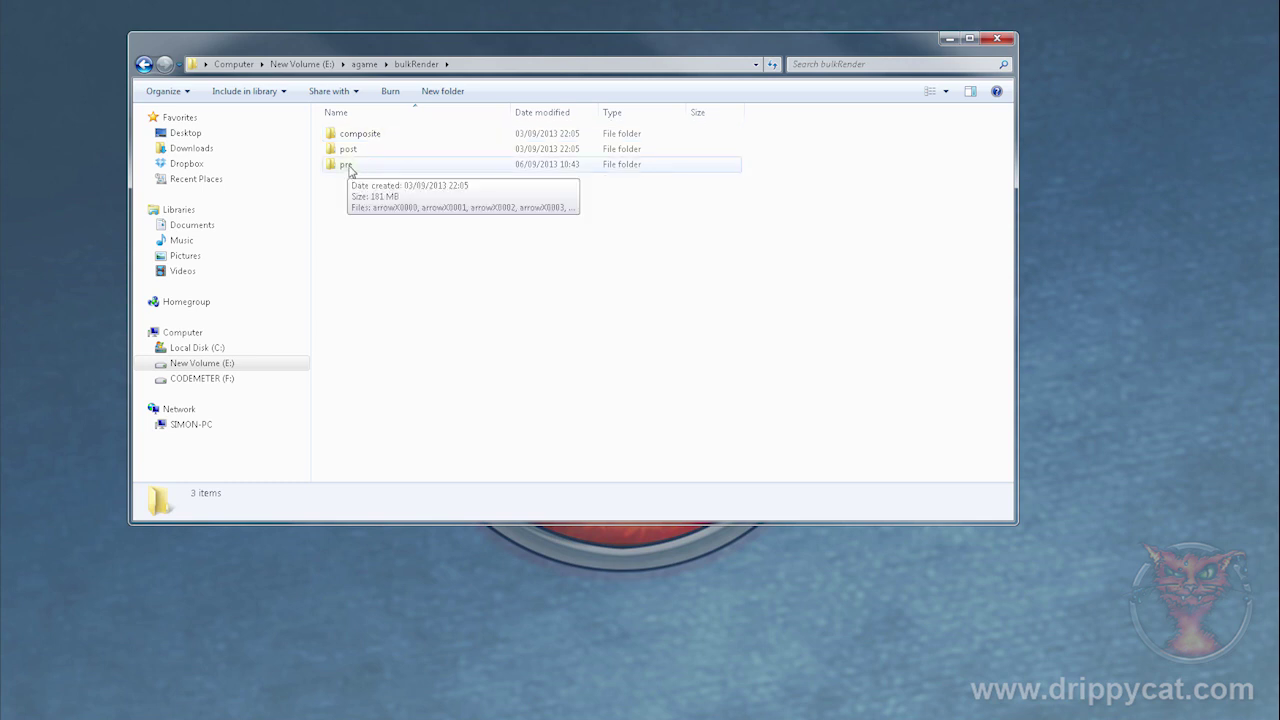
double_click(349, 170)
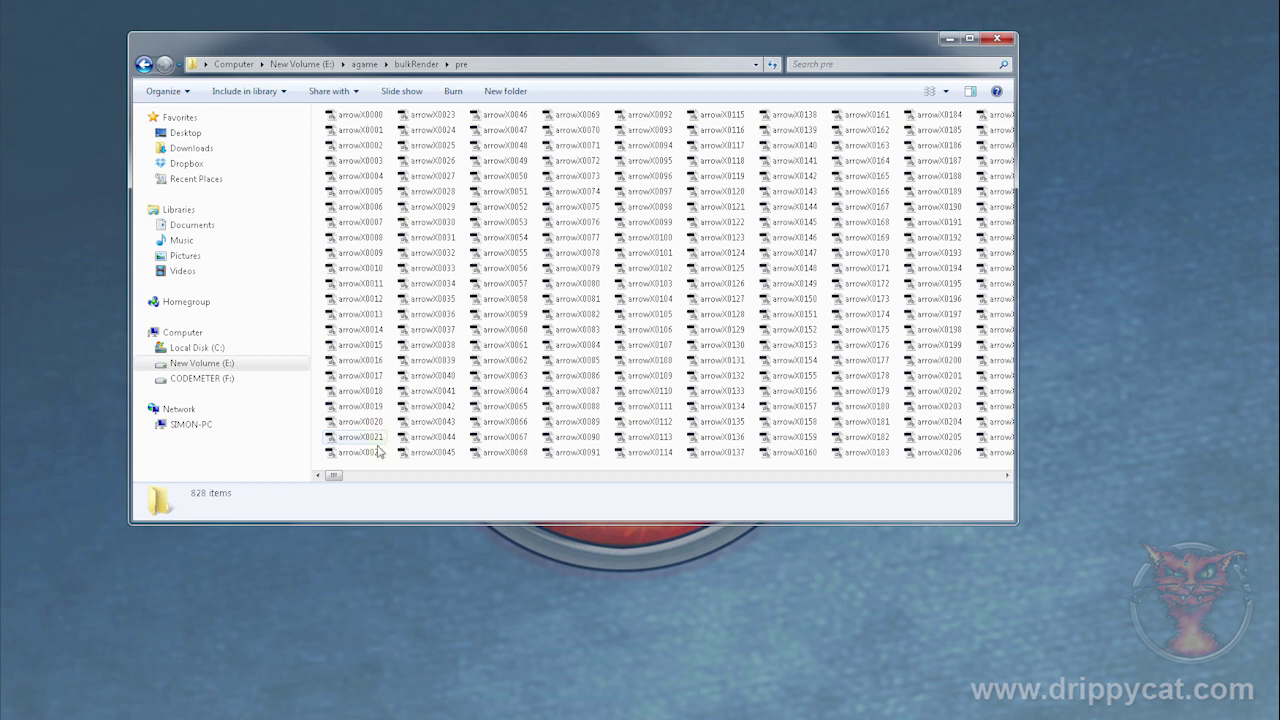
mouse_move(380, 455)
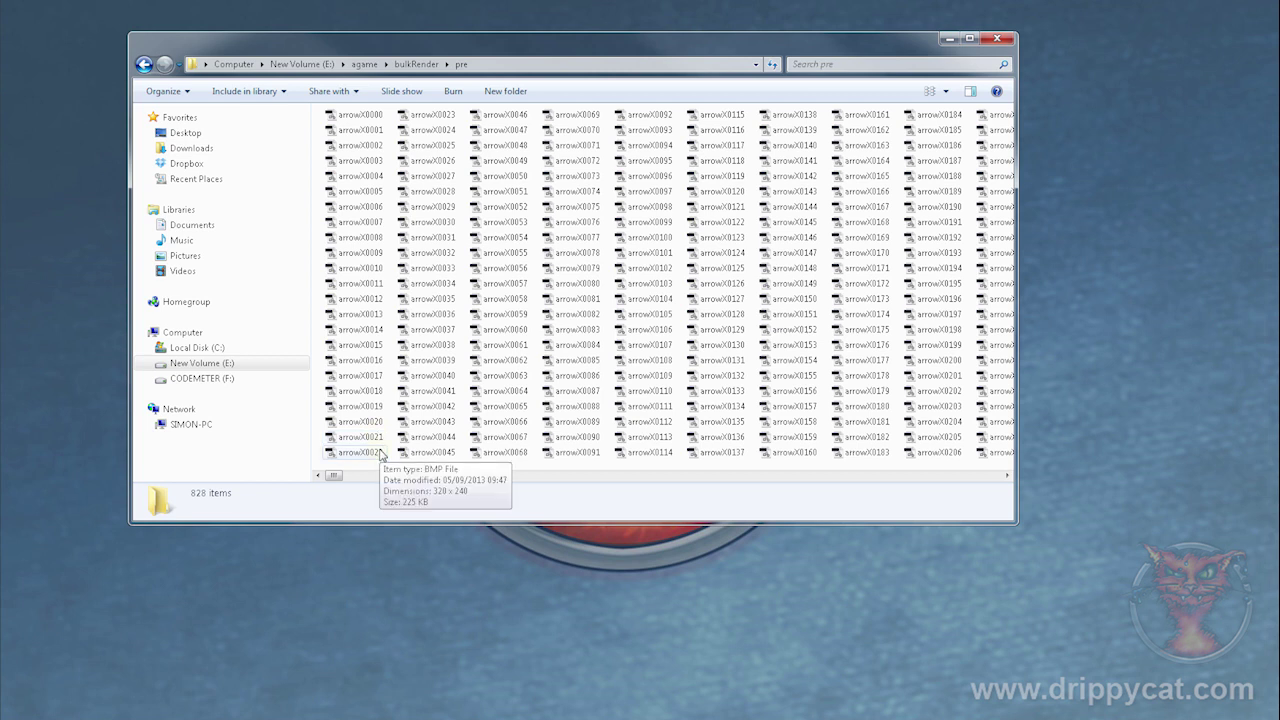
mouse_move(783, 240)
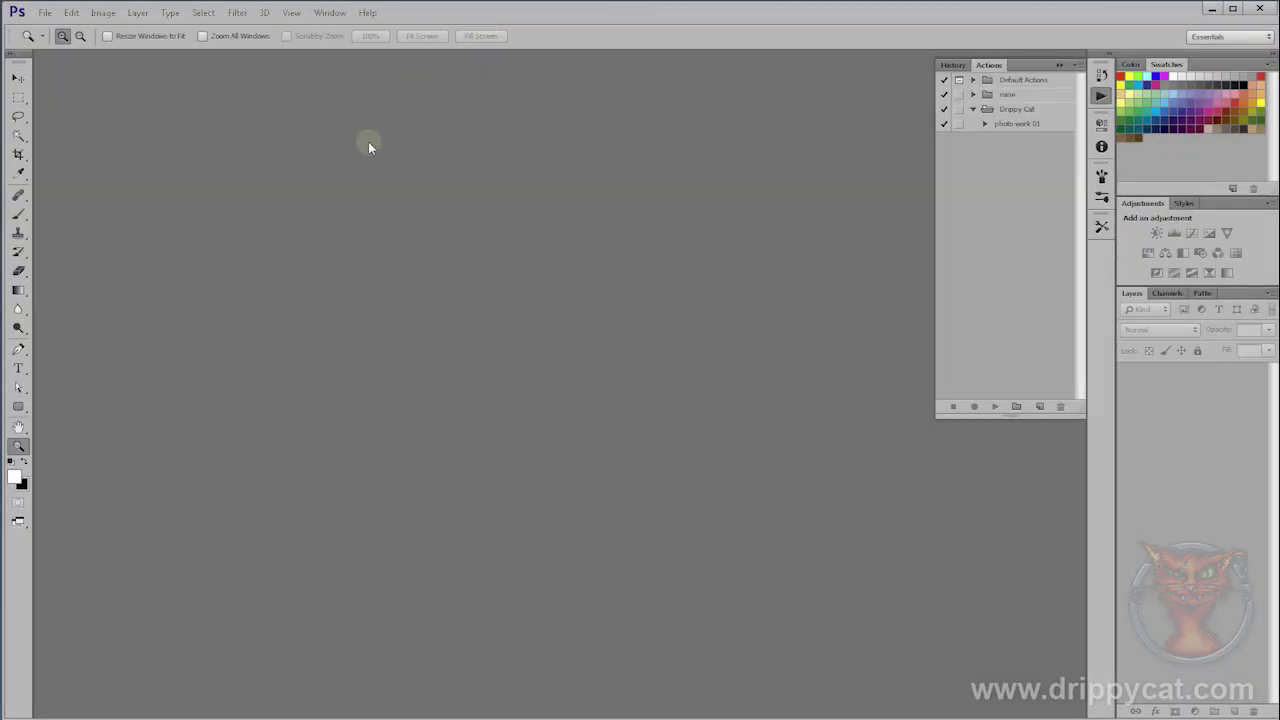
Open arrowX0000 through arrowX0004 from E:\agame\bulkRender\pre as five documents.
left_click(45, 12)
left_click(60, 44)
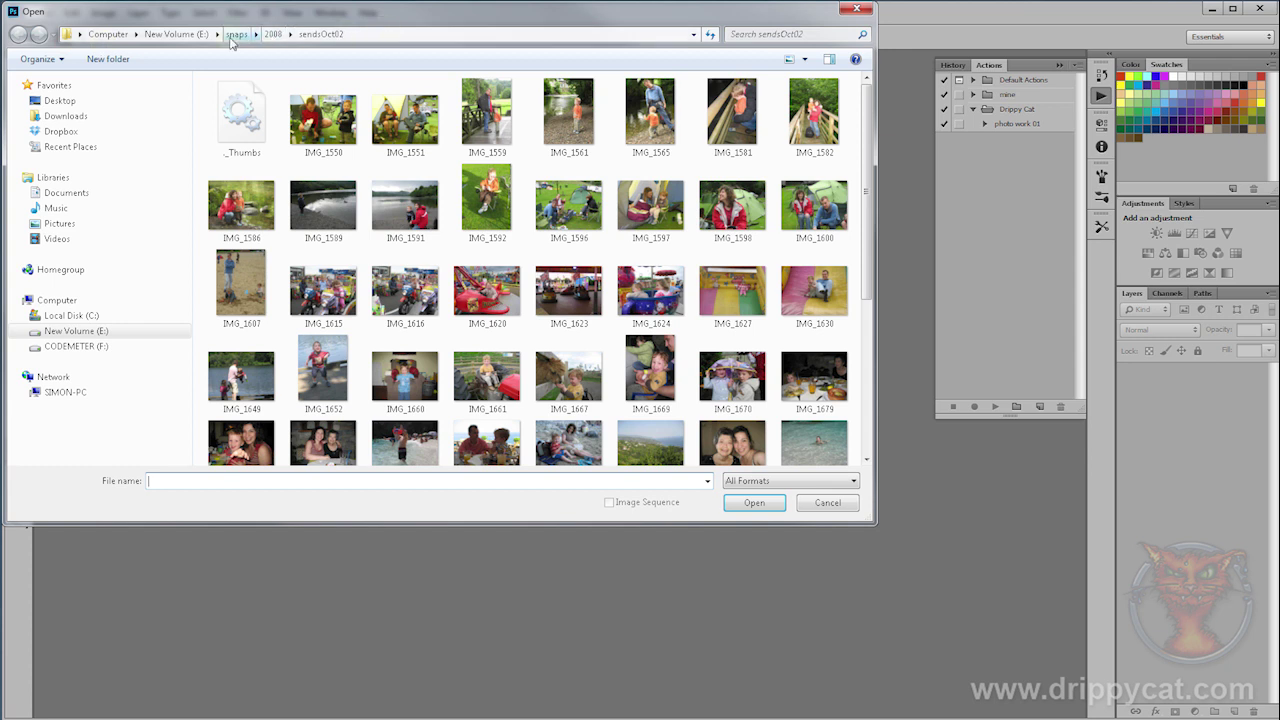
left_click(178, 34)
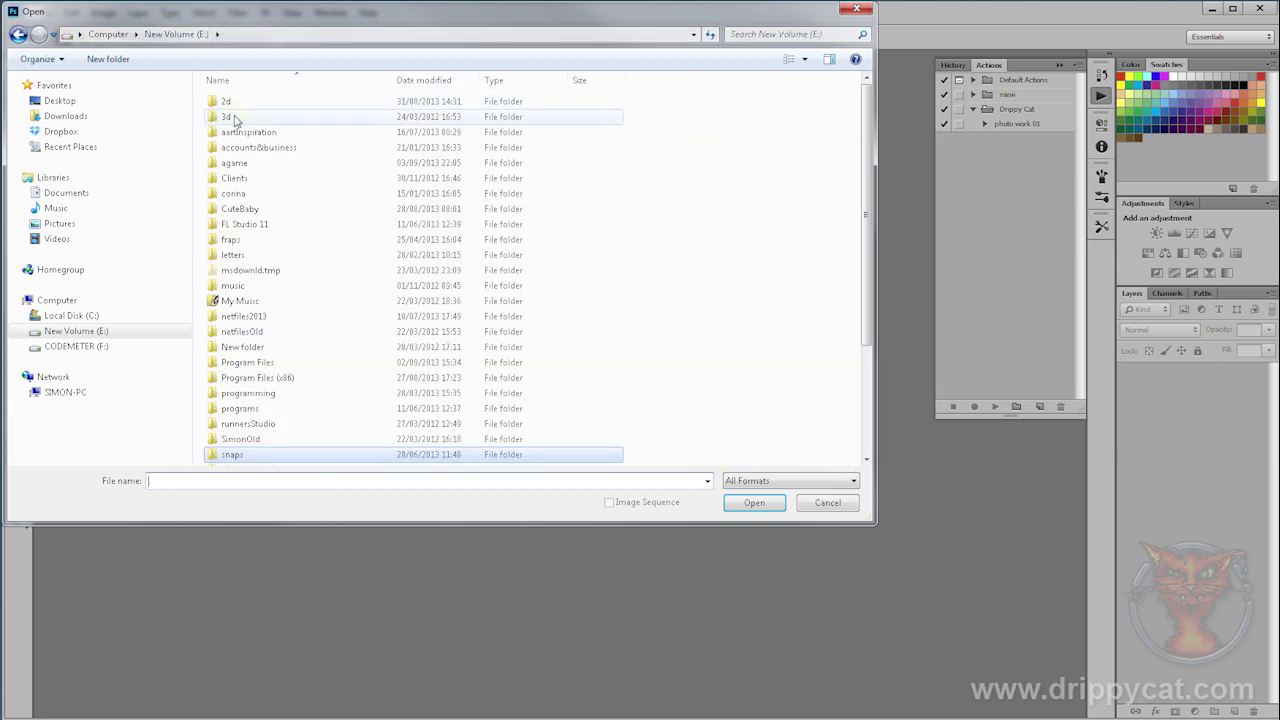
double_click(238, 162)
double_click(248, 104)
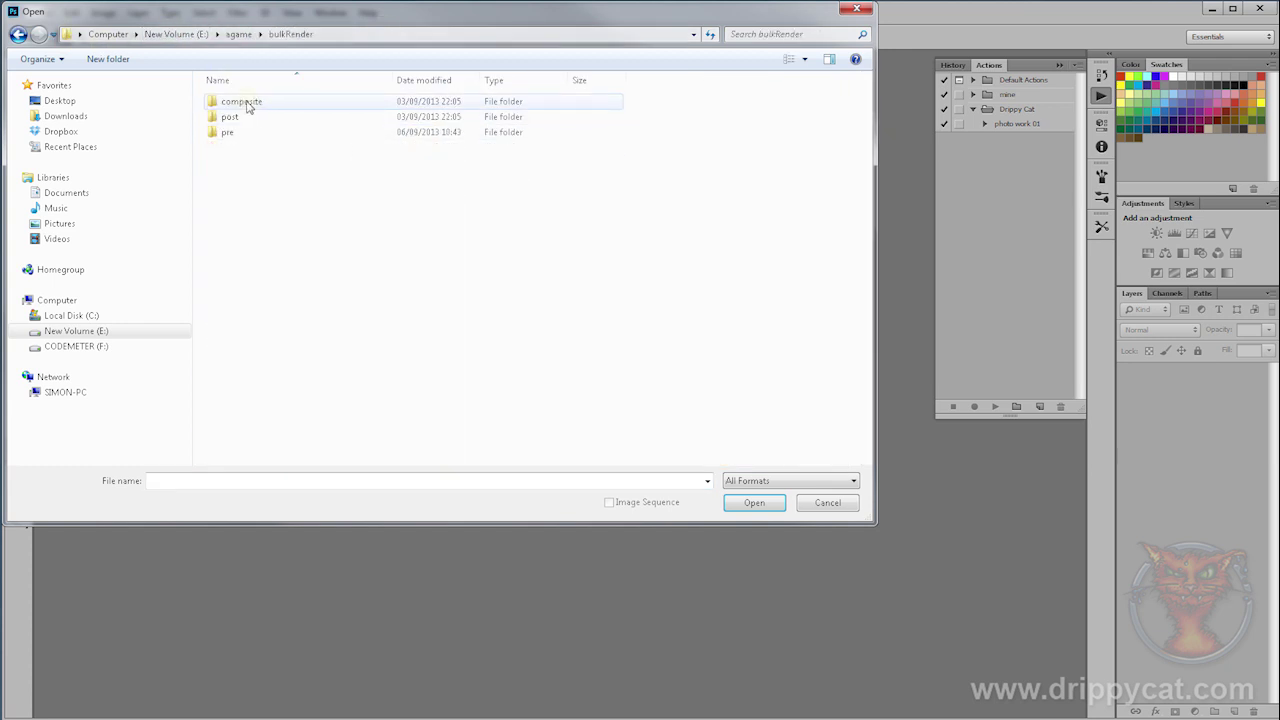
double_click(227, 132)
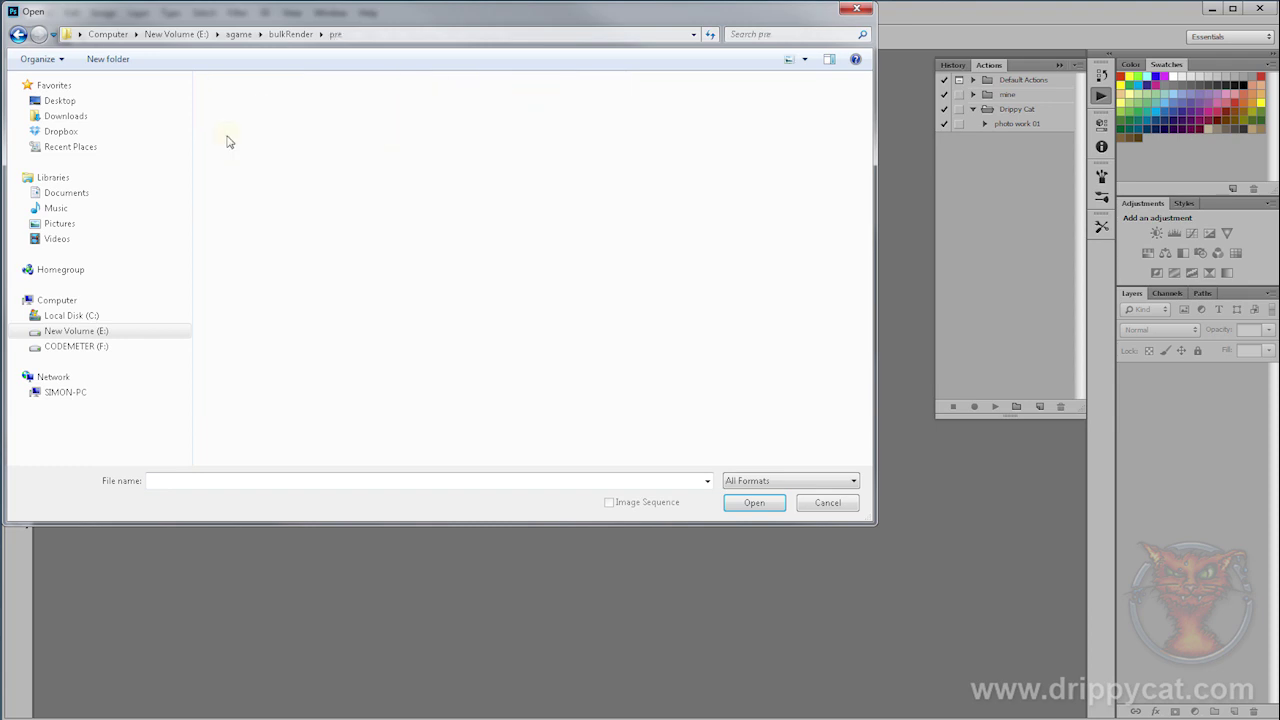
left_click(230, 135)
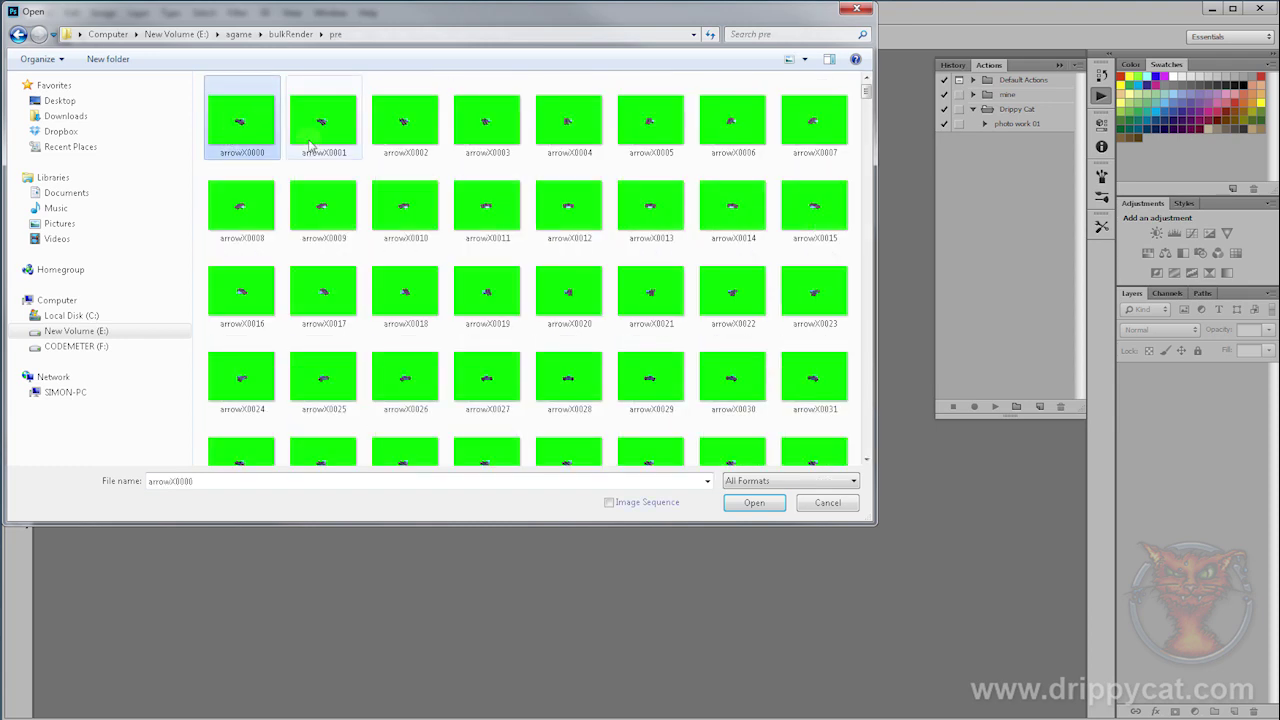
left_click(575, 130, "shift")
left_click(764, 507)
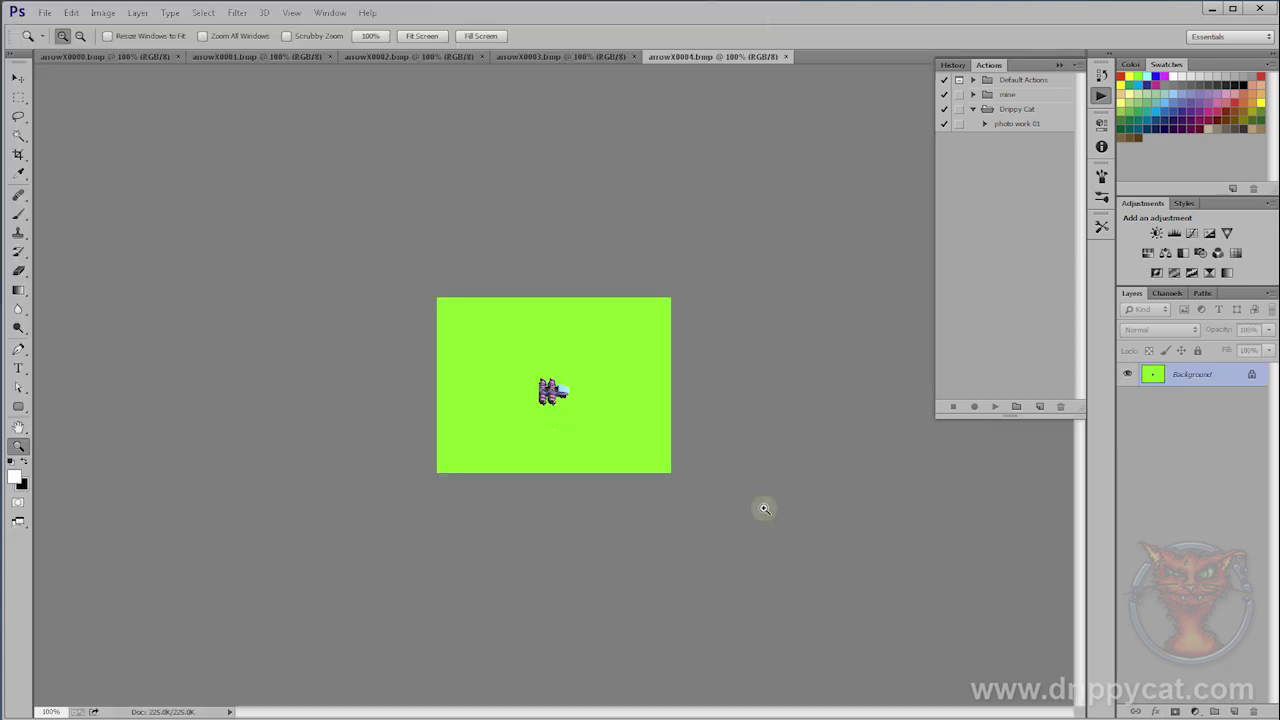
Create a new document sized 1024 × 768 pixels, with units set to Pixels.
left_click(44, 13)
left_click(60, 26)
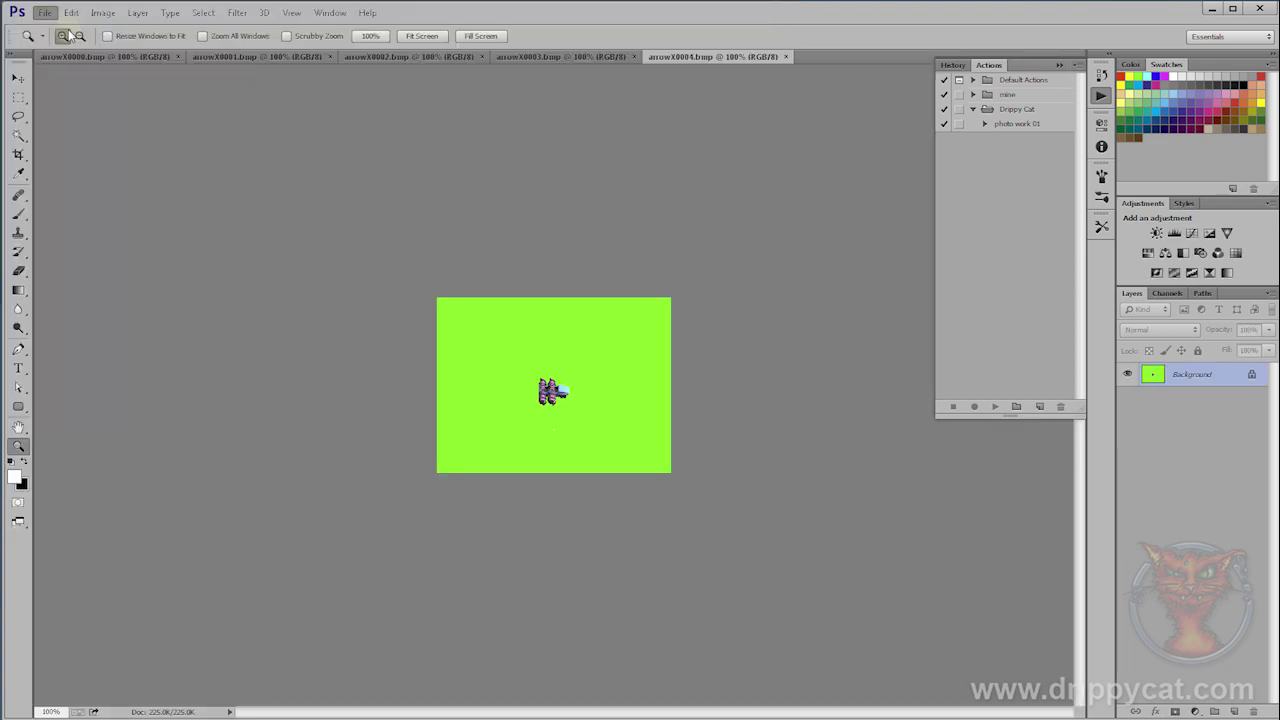
left_click(967, 341)
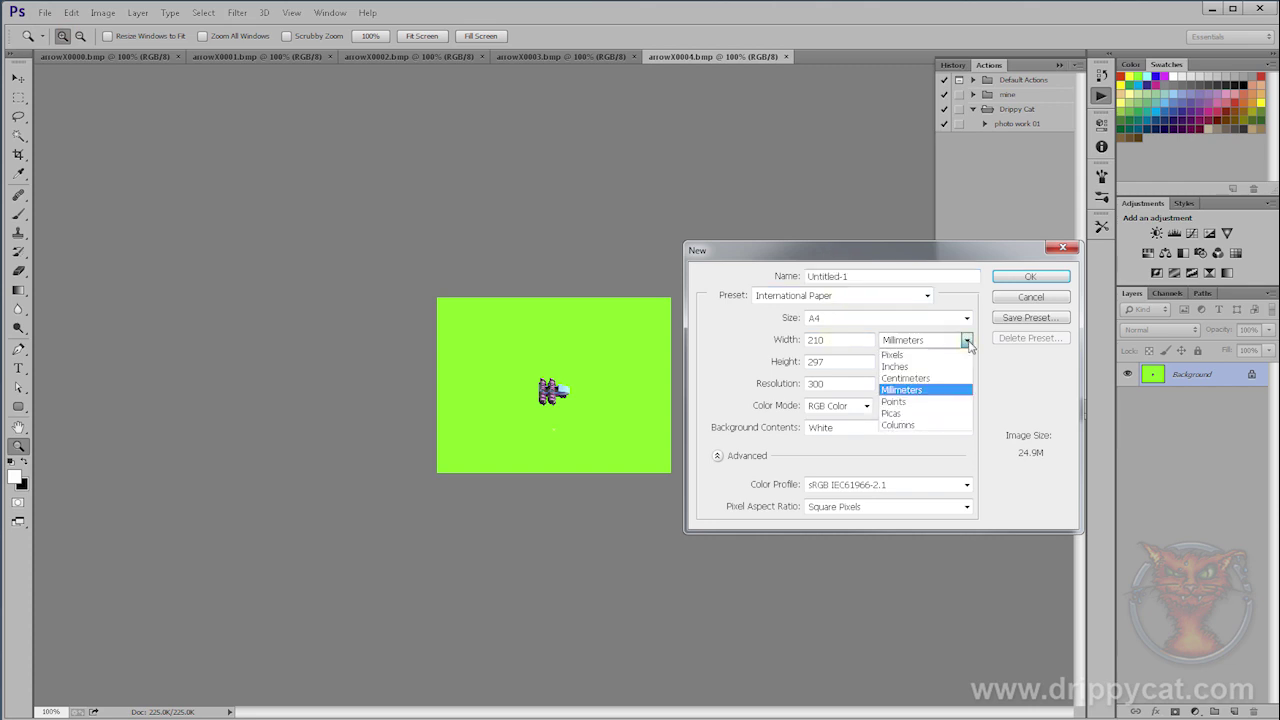
left_click(950, 355)
left_click_drag(830, 341, 776, 341)
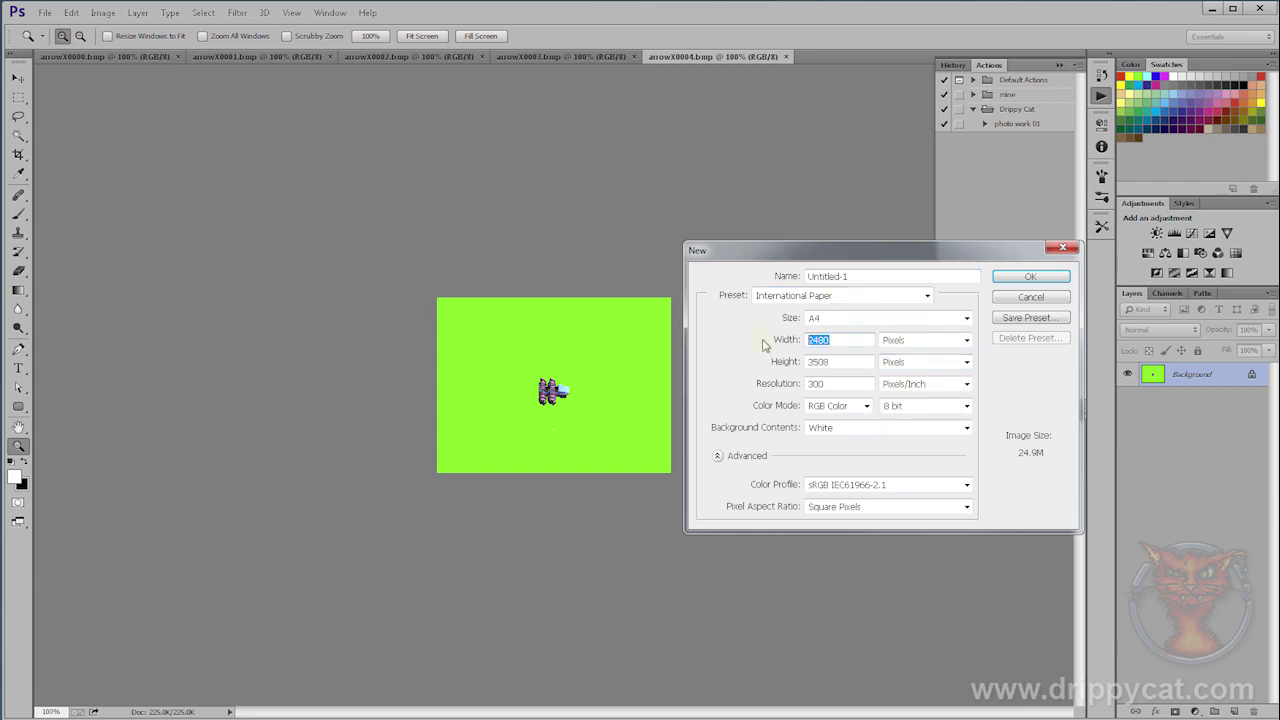
type("1024")
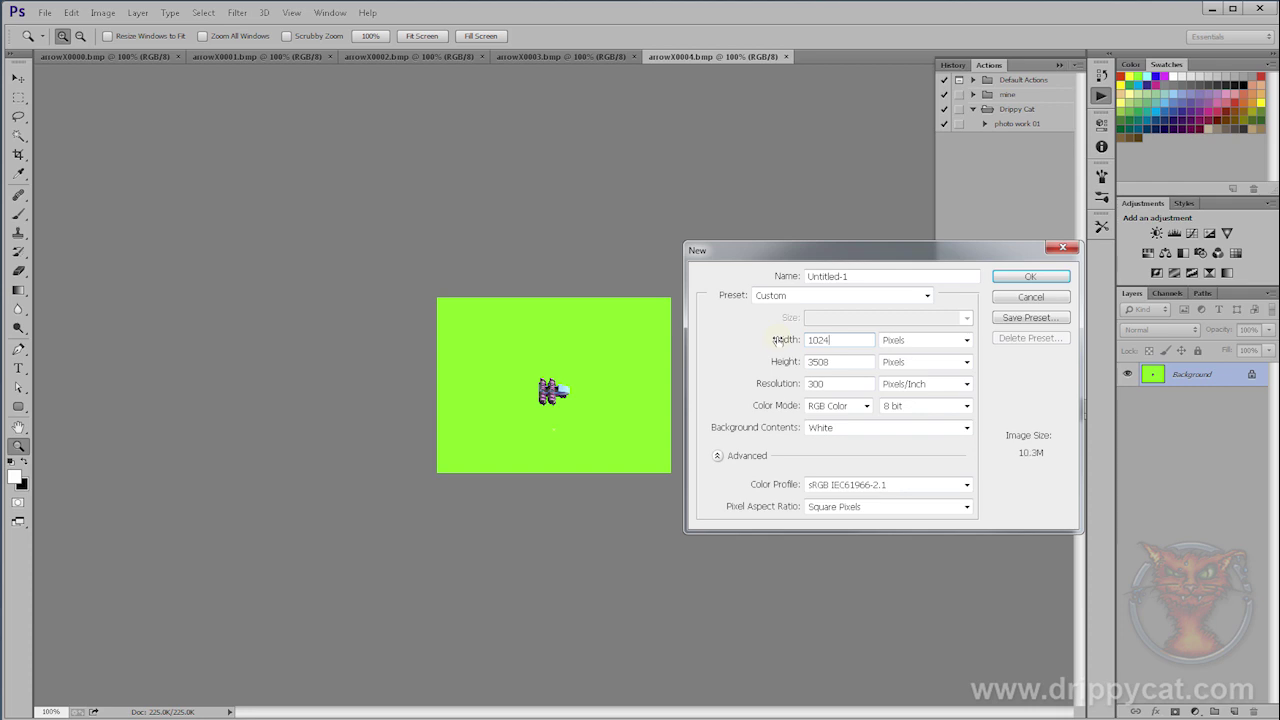
key("Tab")
type("768")
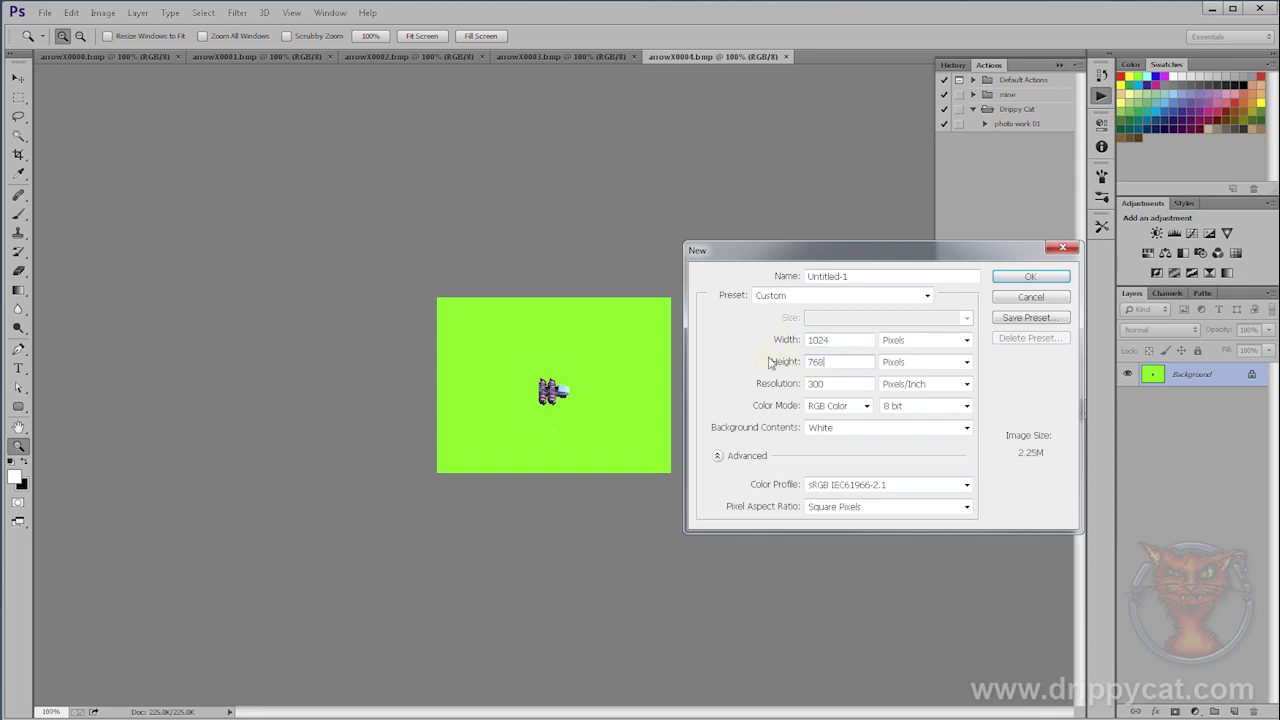
left_click(1031, 277)
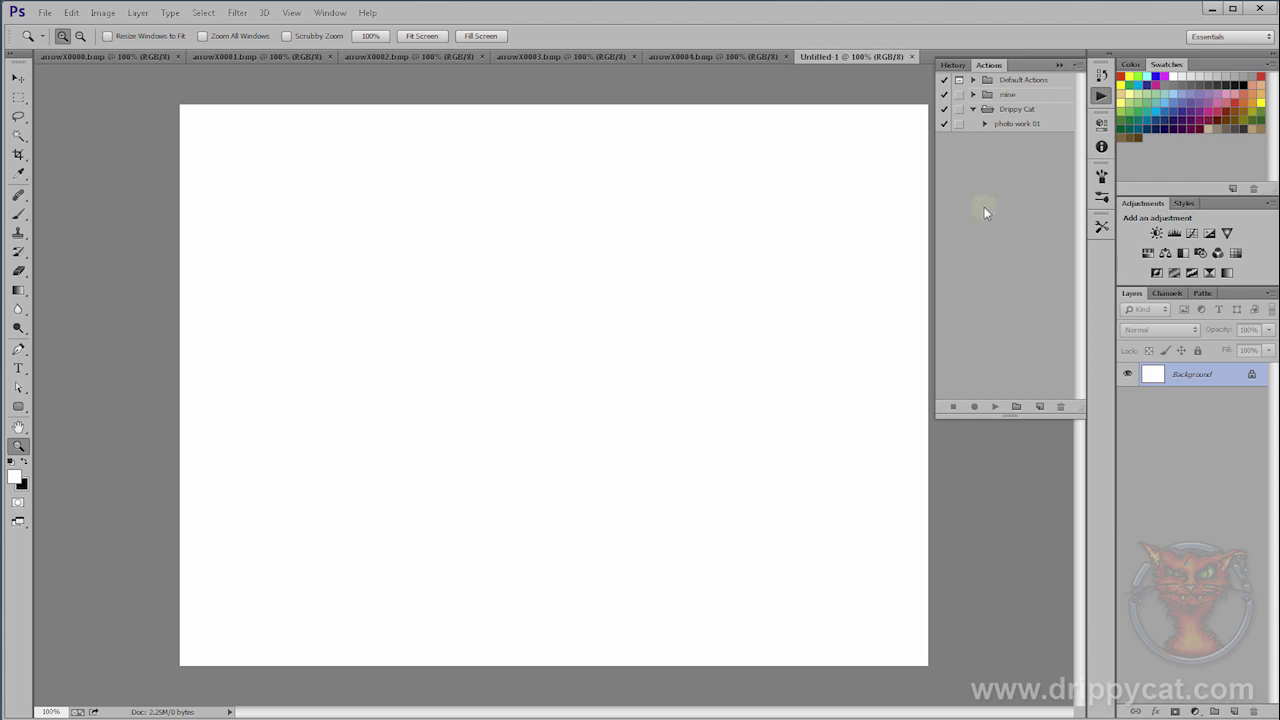
Paste the arrowX0000 sprite tile into Untitled-1's top-left corner, then close arrowX0000.
left_click(100, 56)
key("m")
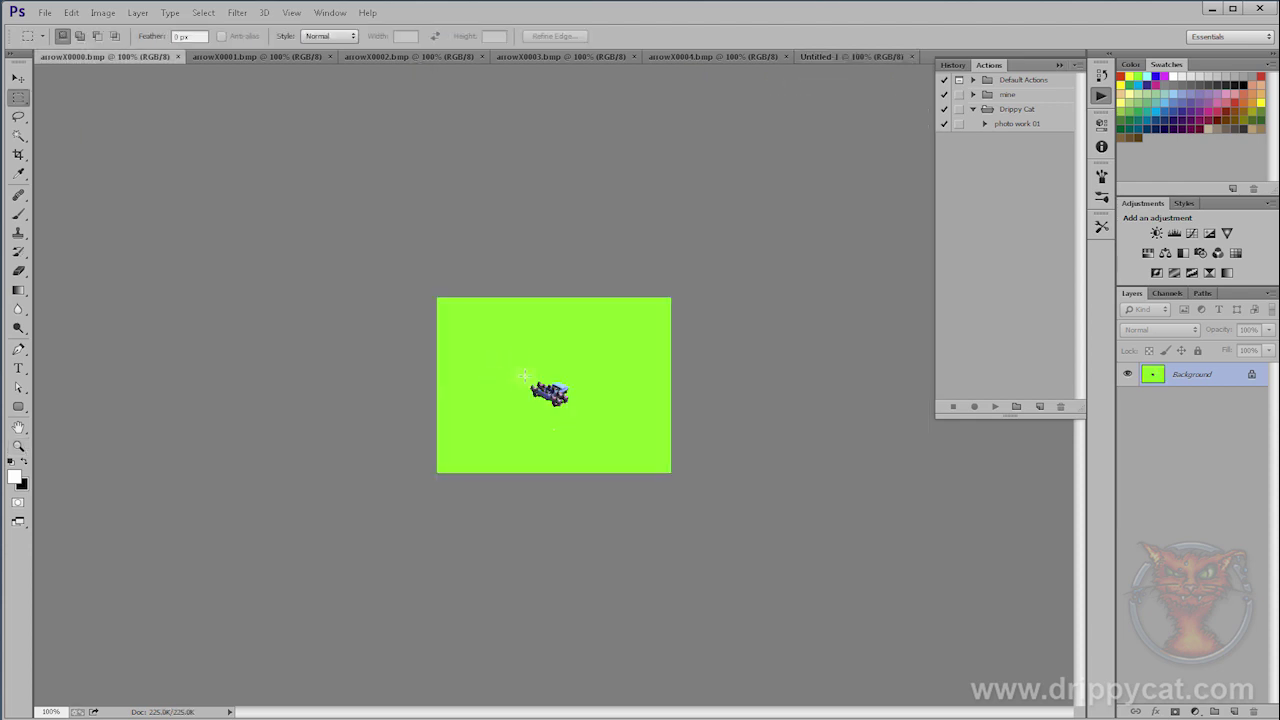
left_click_drag(523, 374, 583, 441)
left_click(863, 55)
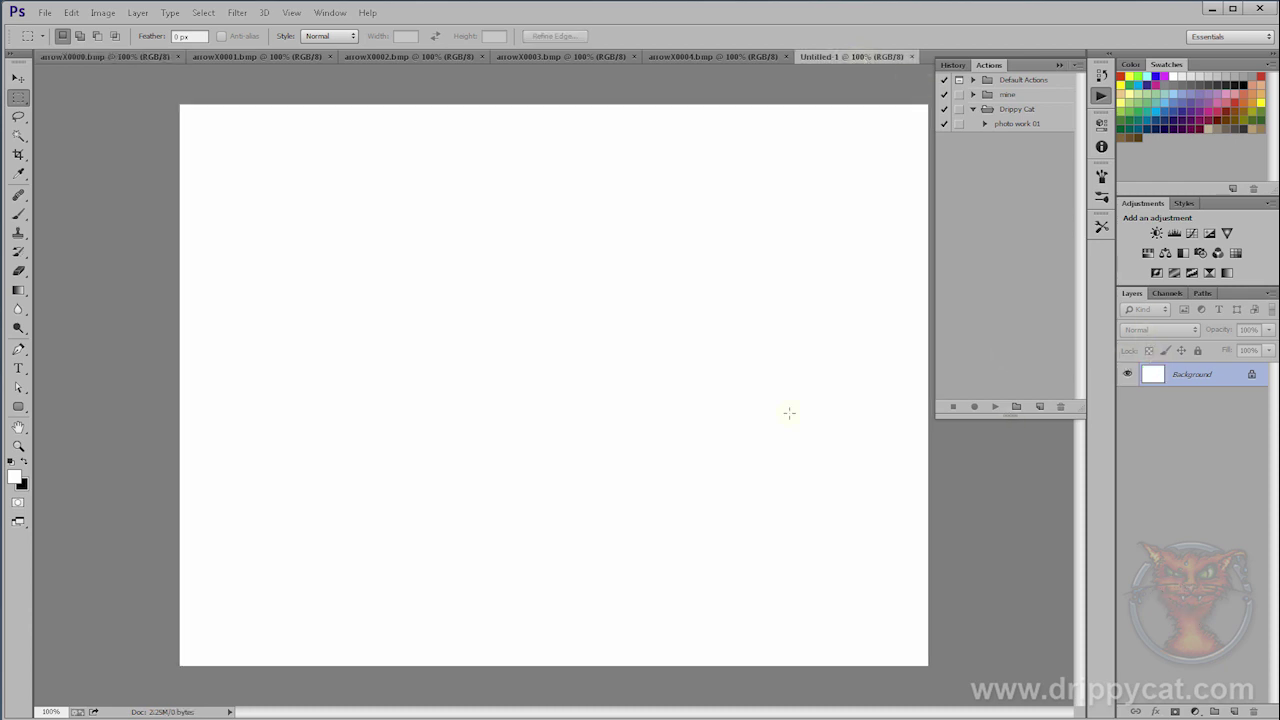
key("ctrl+v")
left_click(18, 78)
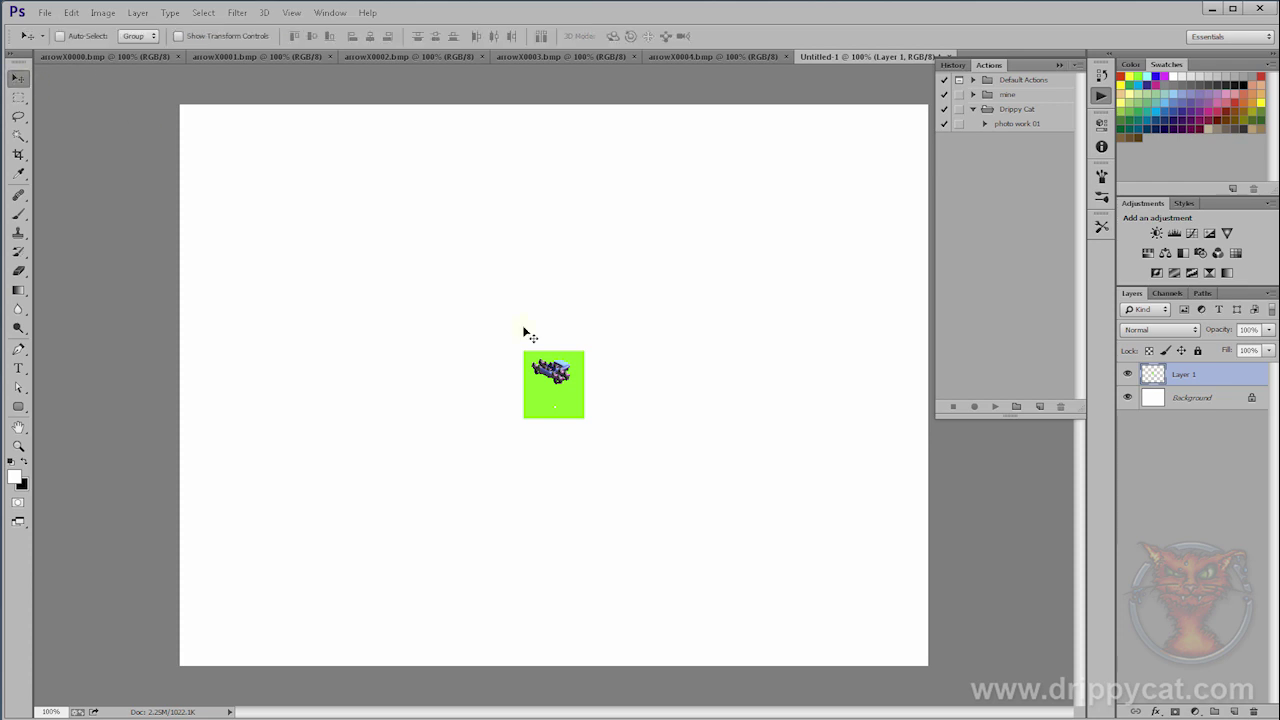
left_click_drag(550, 372, 228, 136)
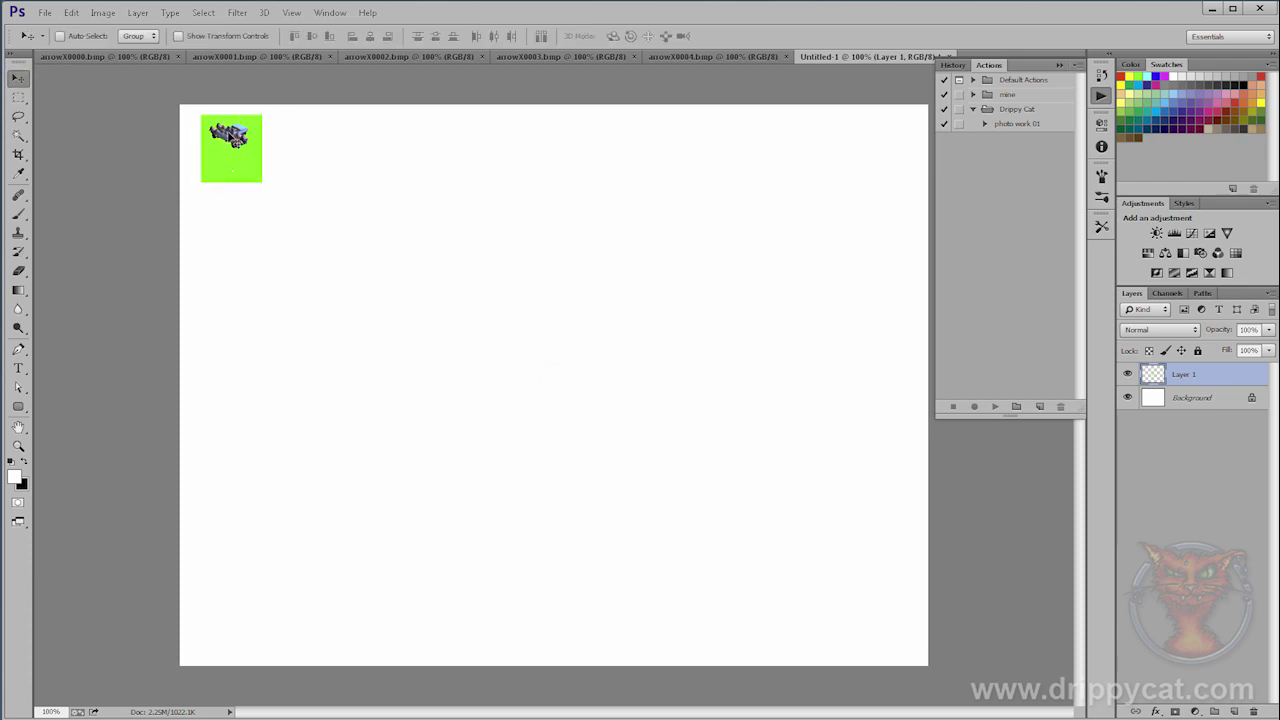
left_click(179, 56)
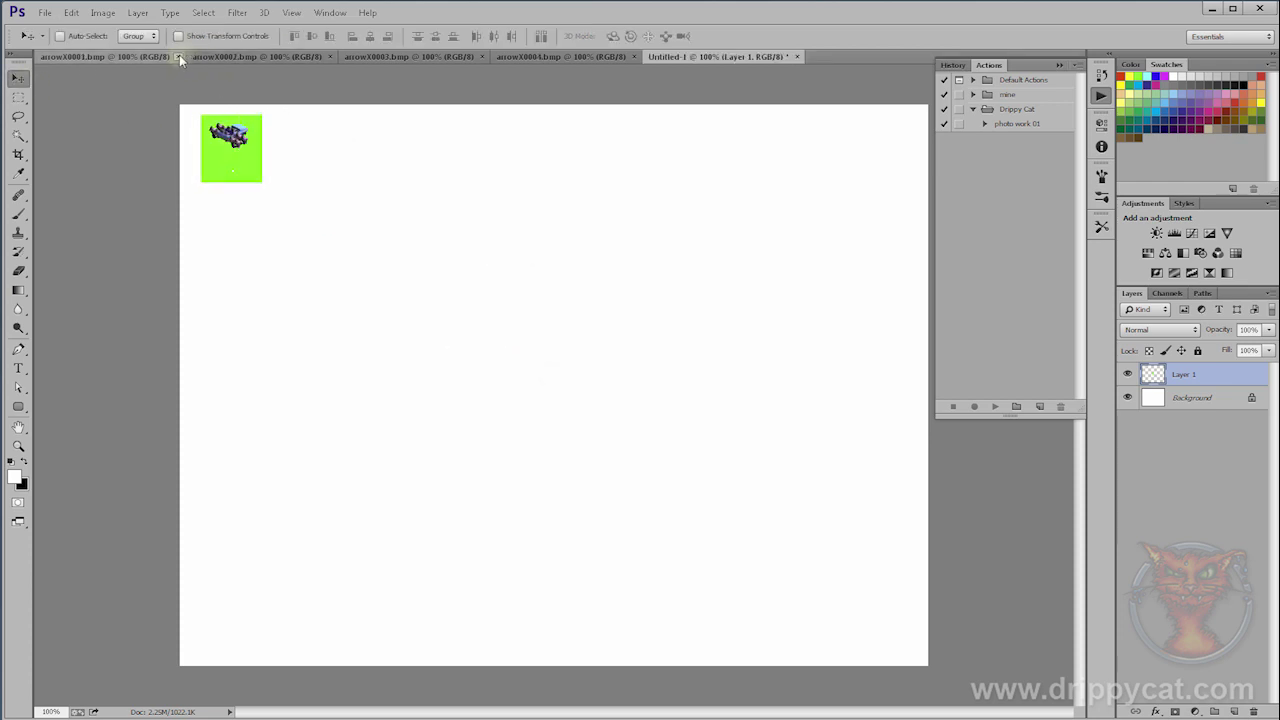
Copy the car sprite from arrowX0001 into Untitled-1 and place it beside the first tile.
left_click(113, 56)
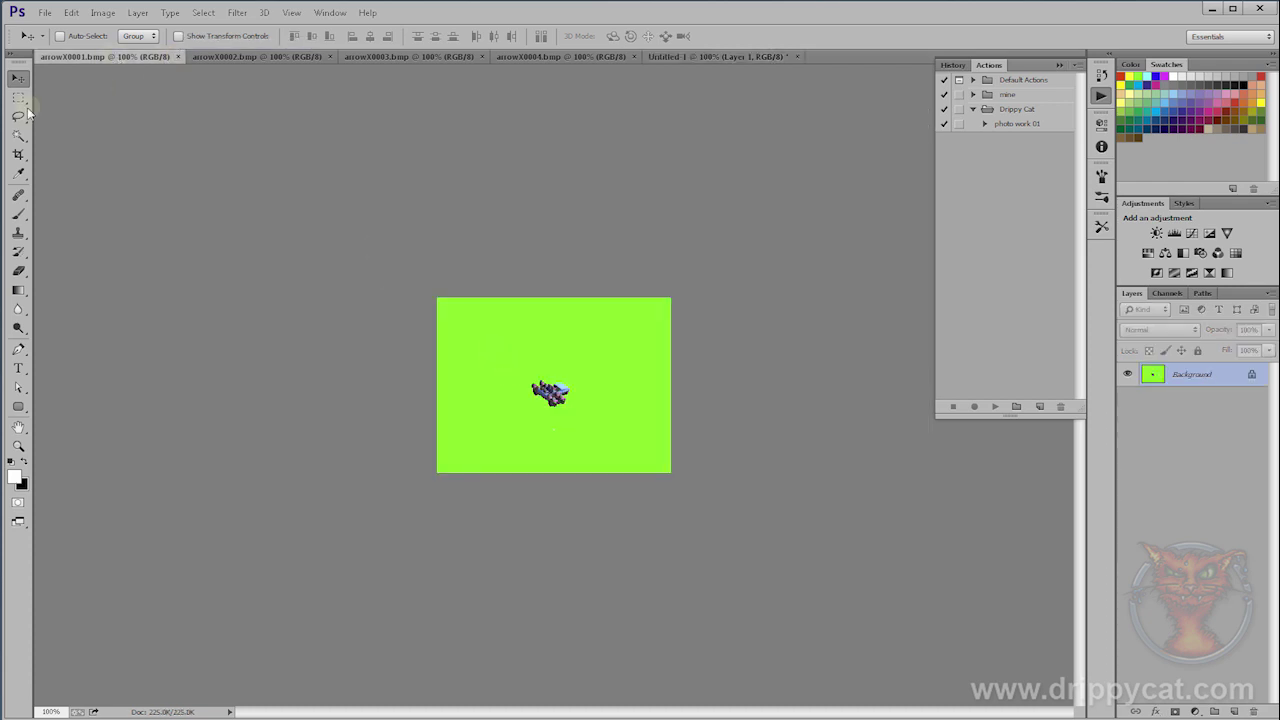
key("m")
left_click_drag(520, 371, 588, 438)
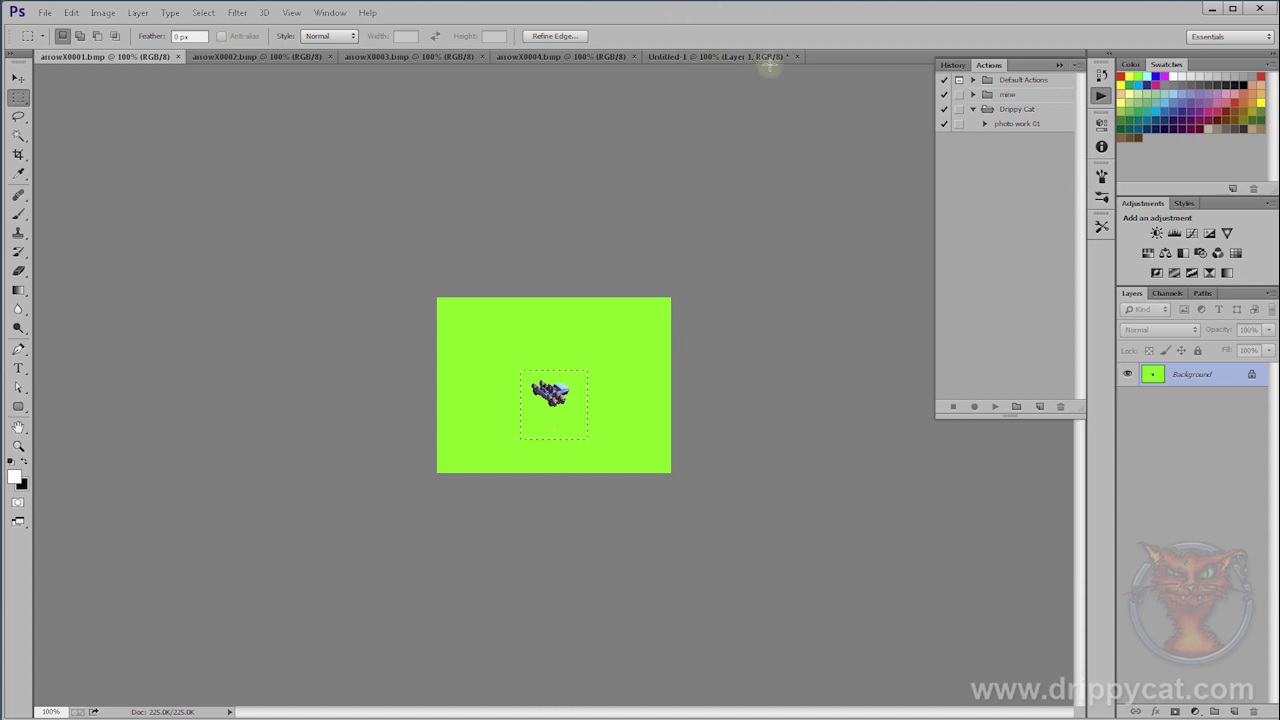
key("ctrl+c")
left_click(741, 57)
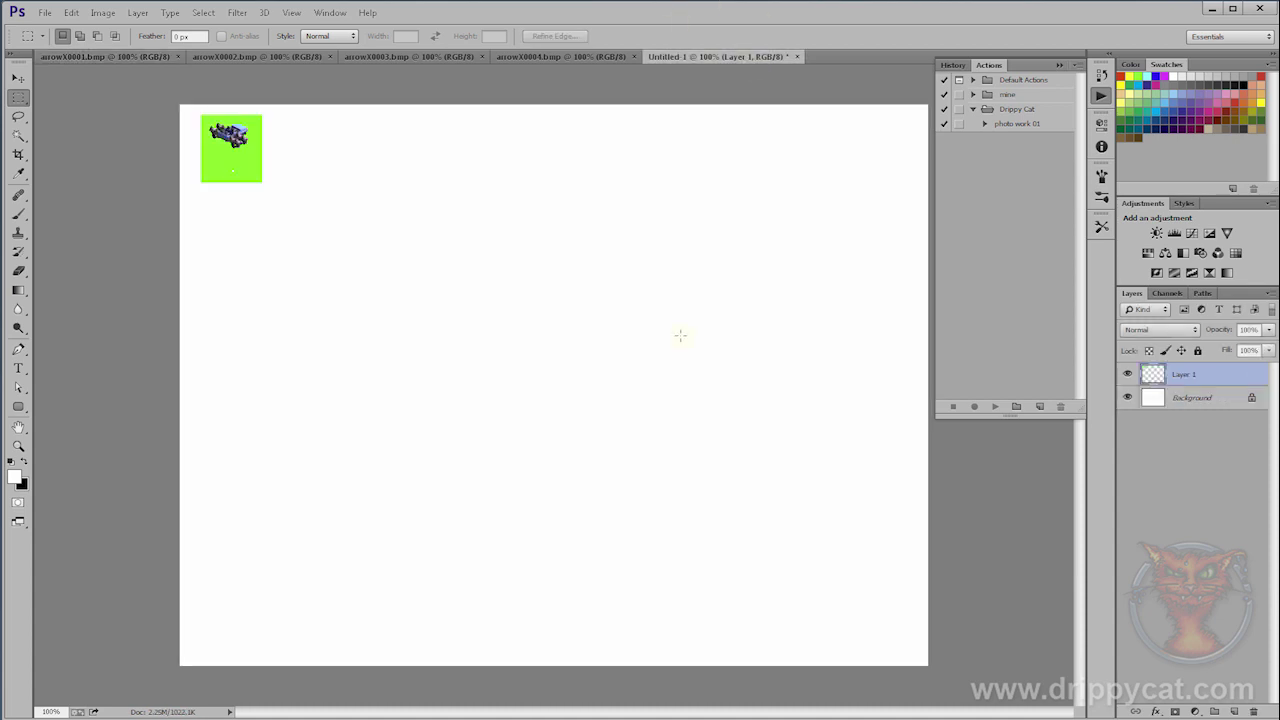
key("ctrl+v")
left_click(19, 78)
left_click_drag(521, 350, 297, 138)
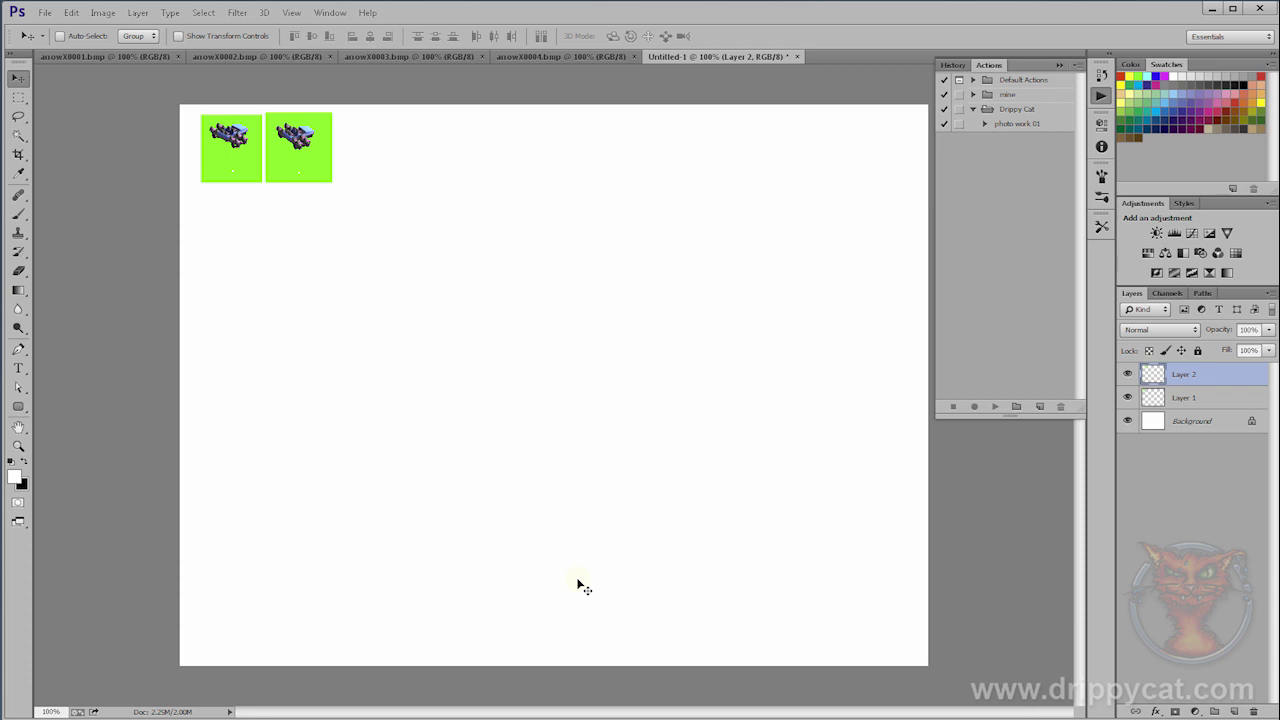
Zoom in on the two green car tiles in Untitled-1.
key("z")
left_click_drag(185, 108, 357, 217)
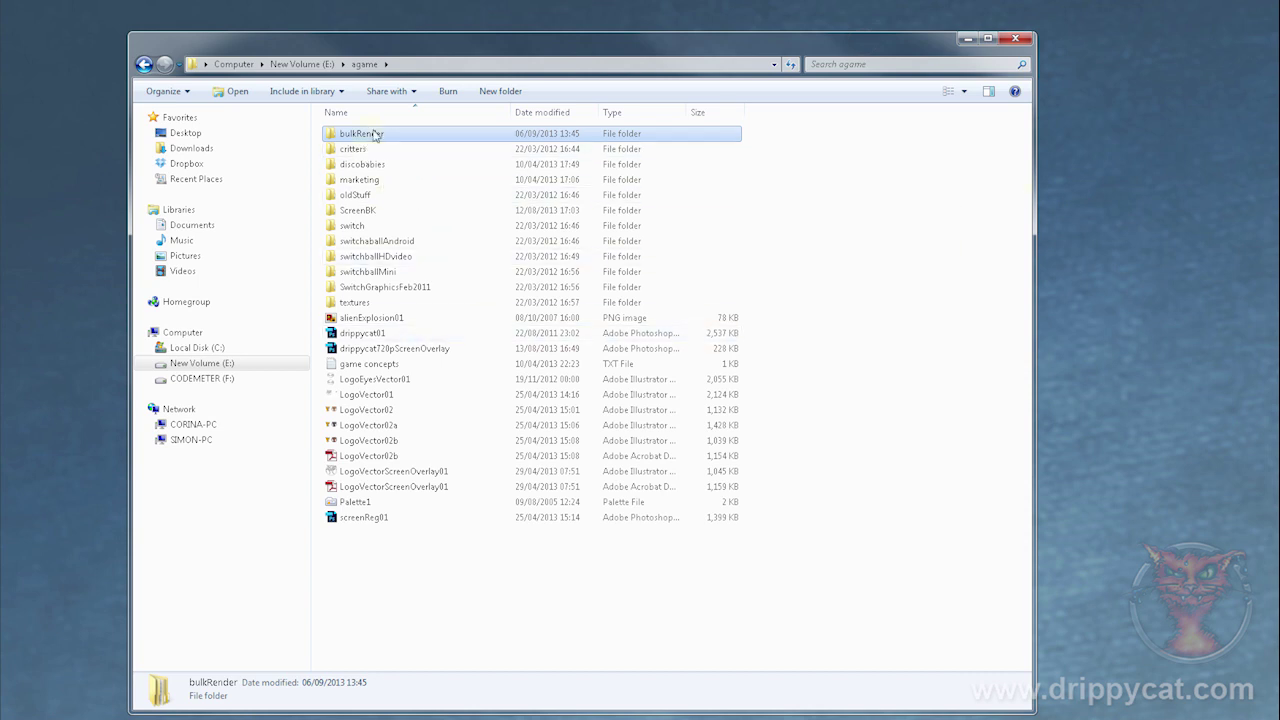
In Explorer, look through bulkRender's pre frames and the empty cropped folder.
double_click(369, 135)
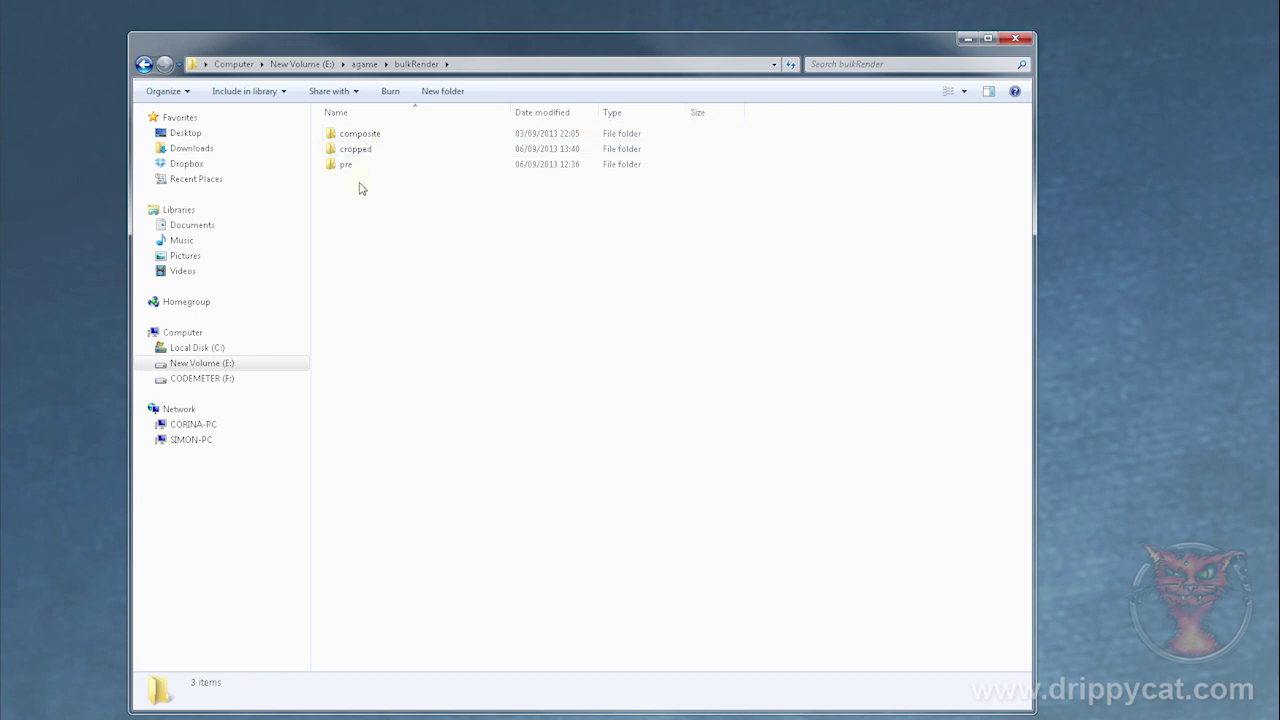
double_click(345, 165)
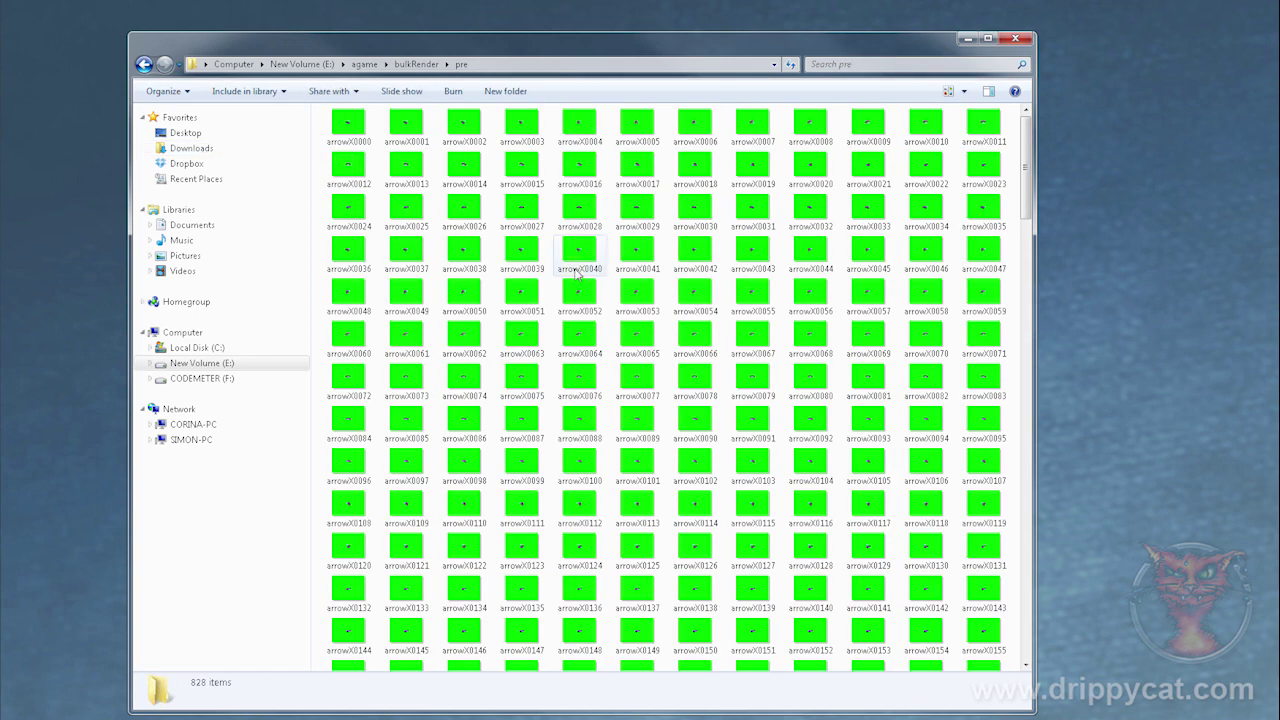
left_click(143, 67)
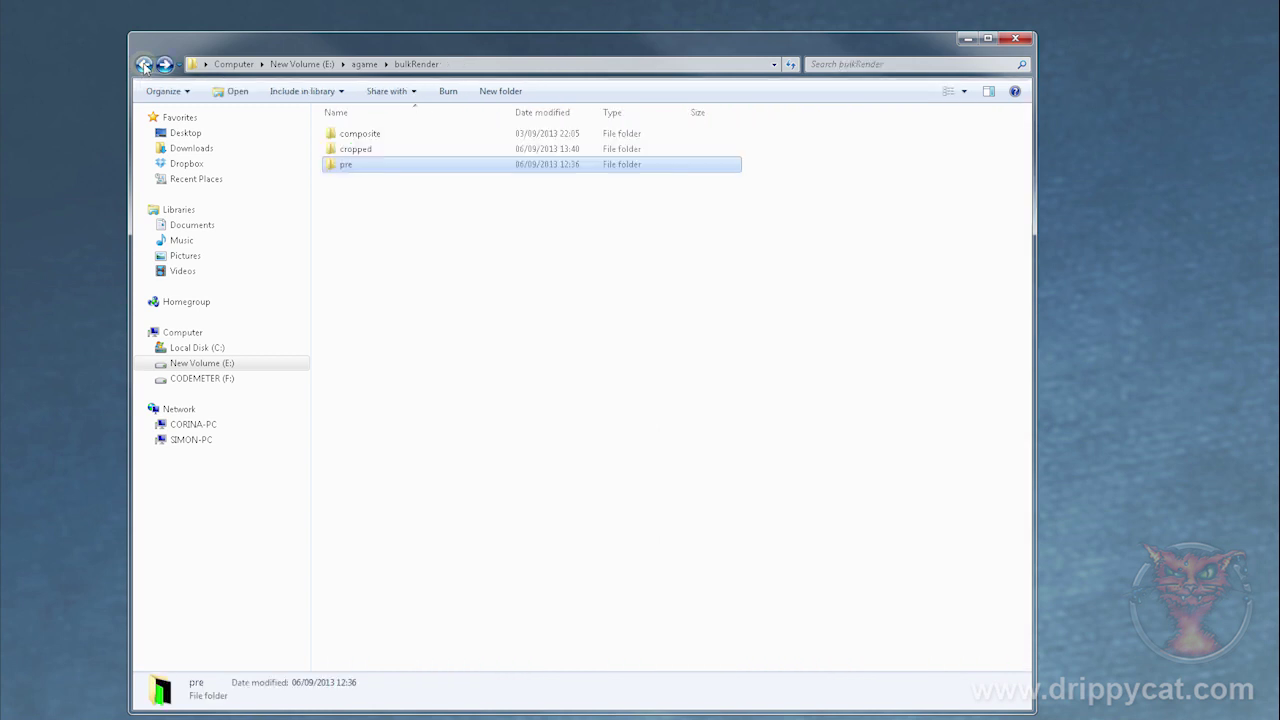
double_click(366, 150)
left_click(144, 64)
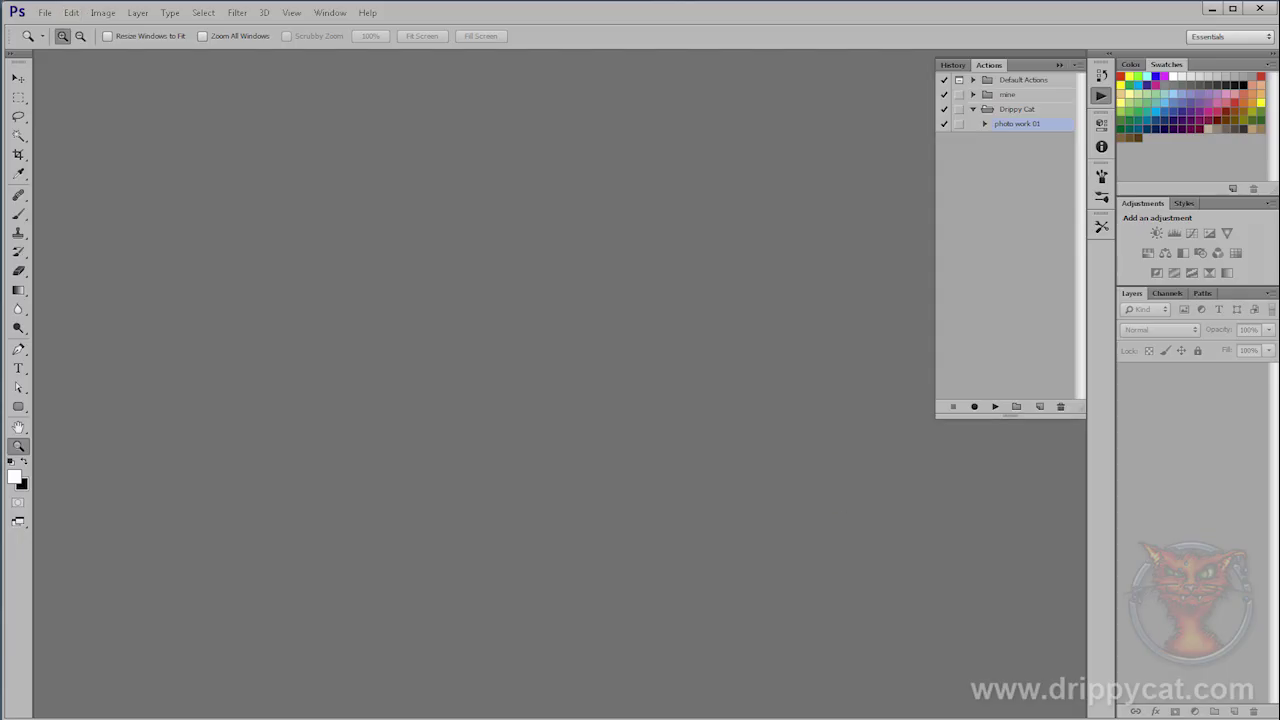
Open arrowX0000.bmp from the pre folder in Photoshop.
left_click(45, 12)
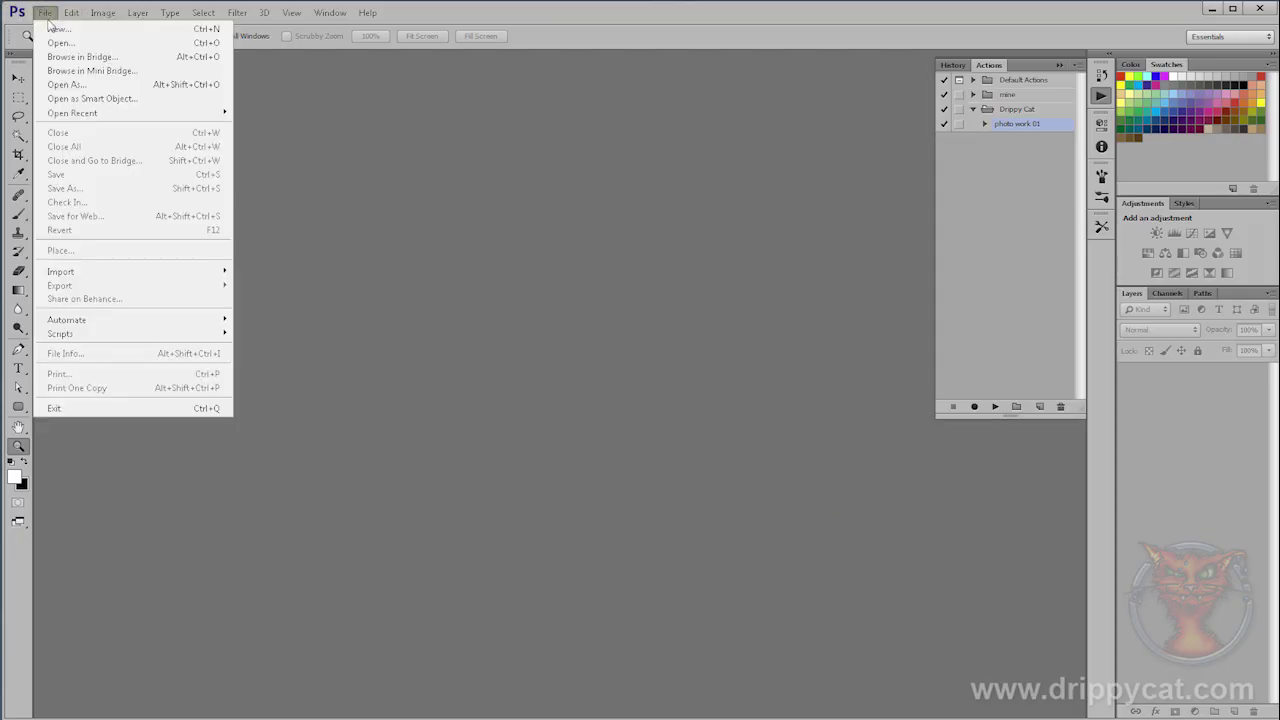
left_click(60, 40)
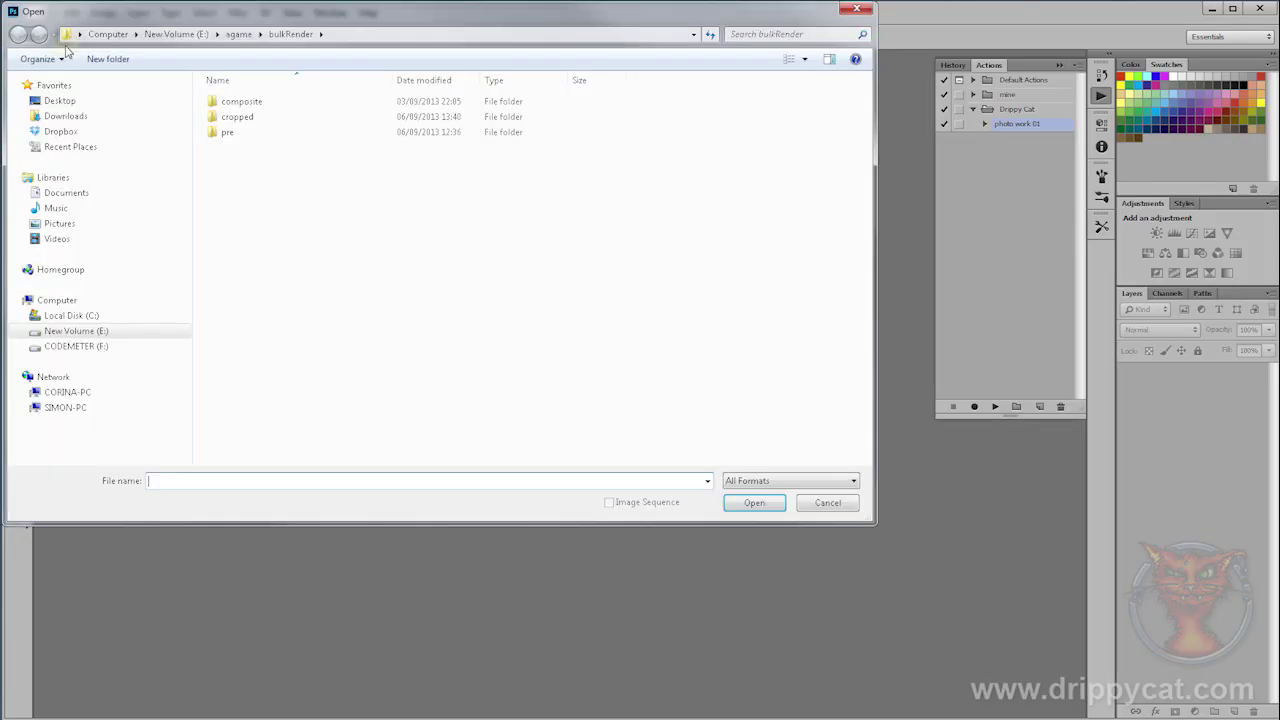
double_click(238, 135)
double_click(240, 130)
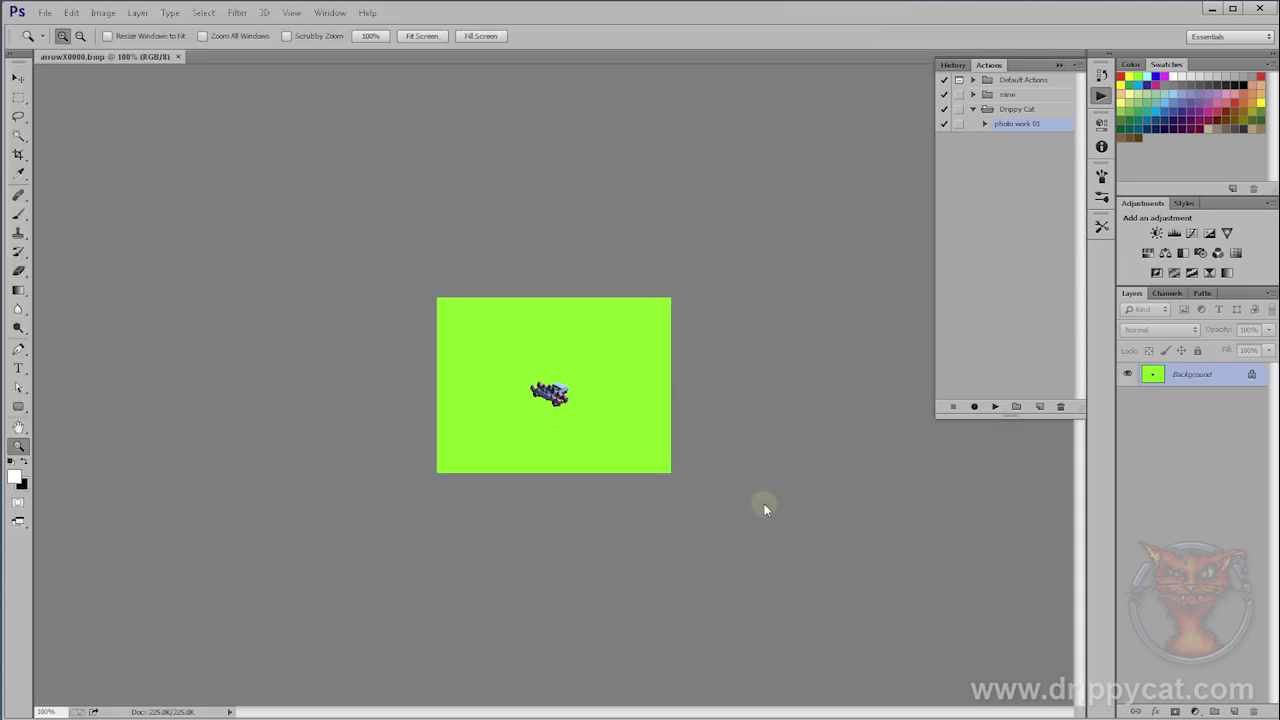
Zoom to 300%, then create action crop101 in the Drippy Cat set and start recording.
left_click(552, 399)
left_click(552, 399)
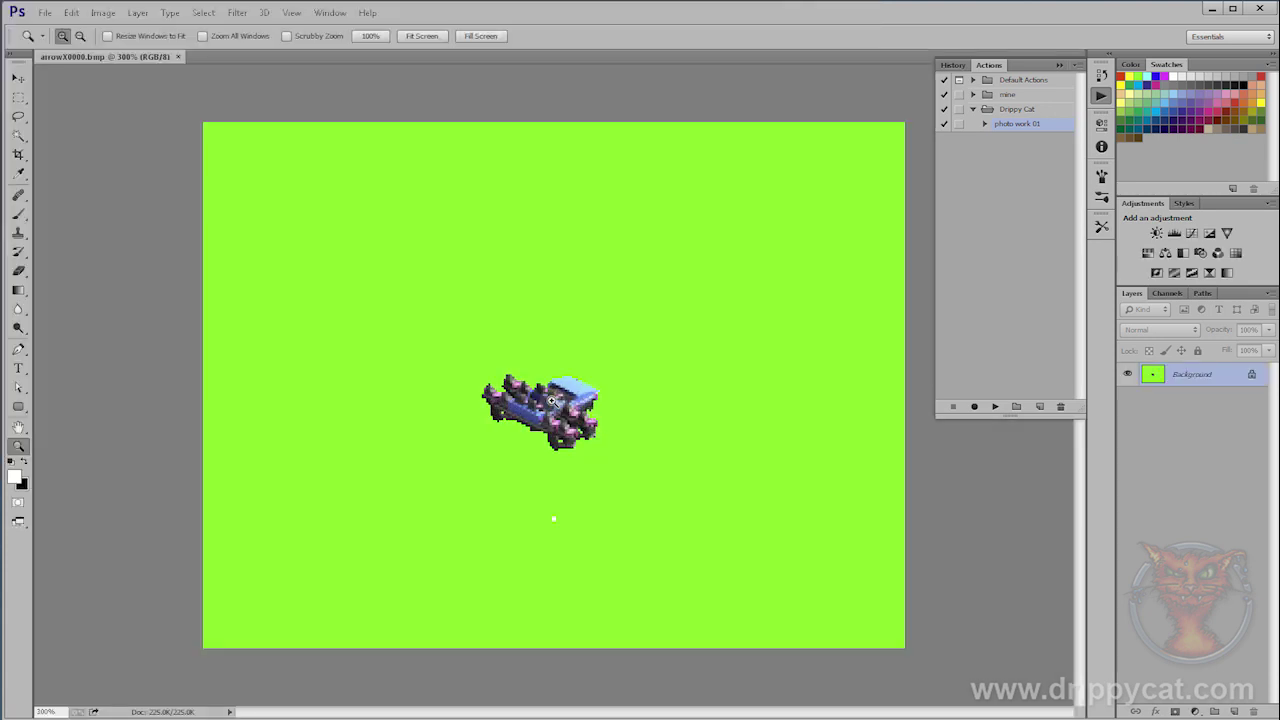
left_click(1020, 232)
left_click(1020, 109)
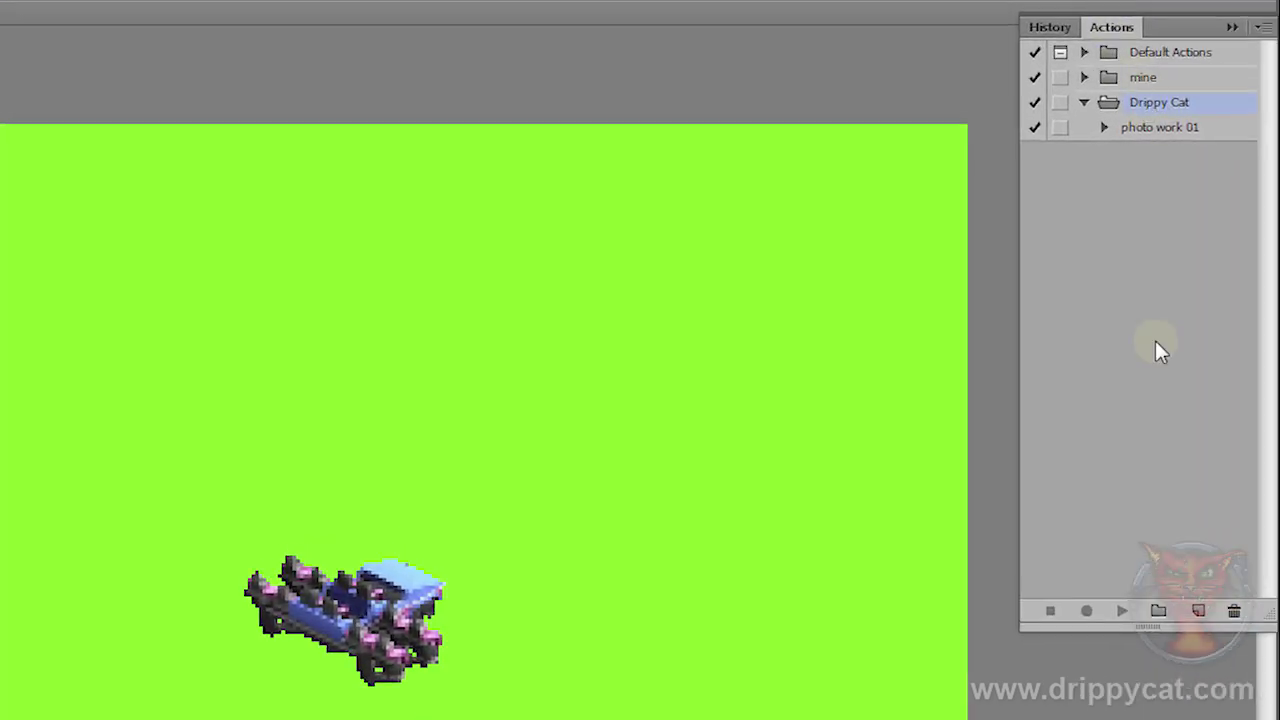
left_click(1196, 611)
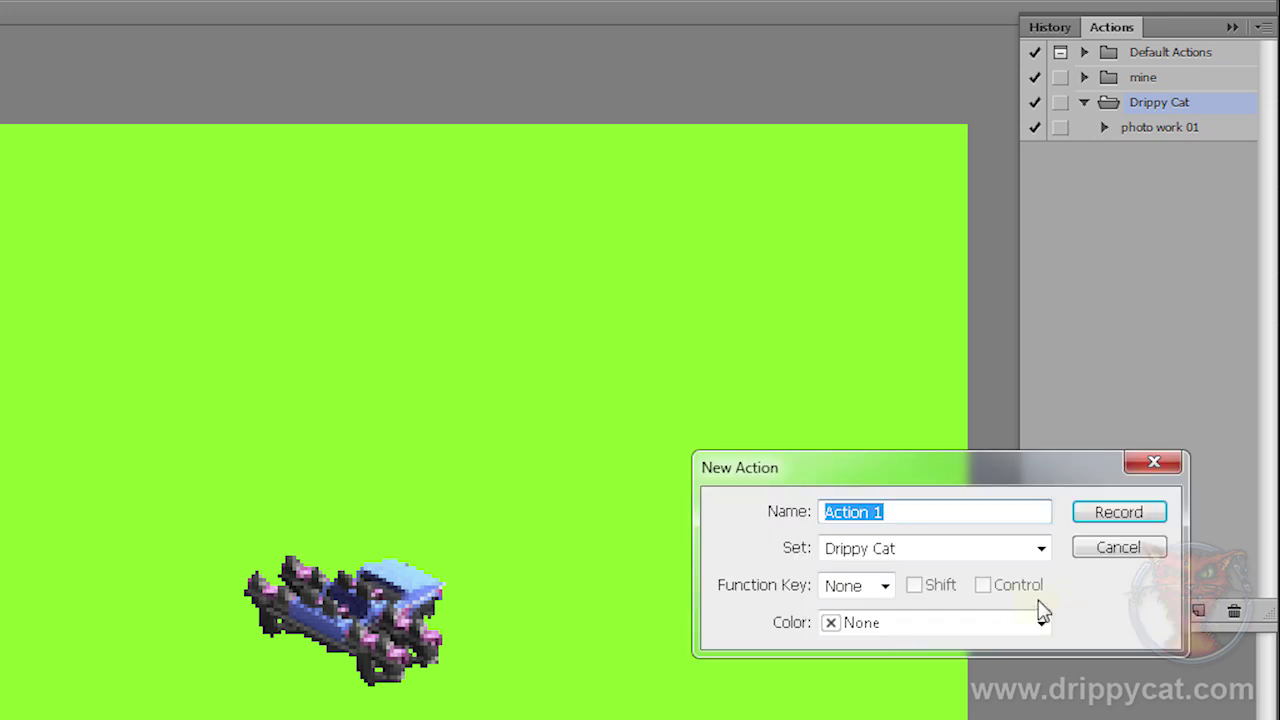
type("crop1")
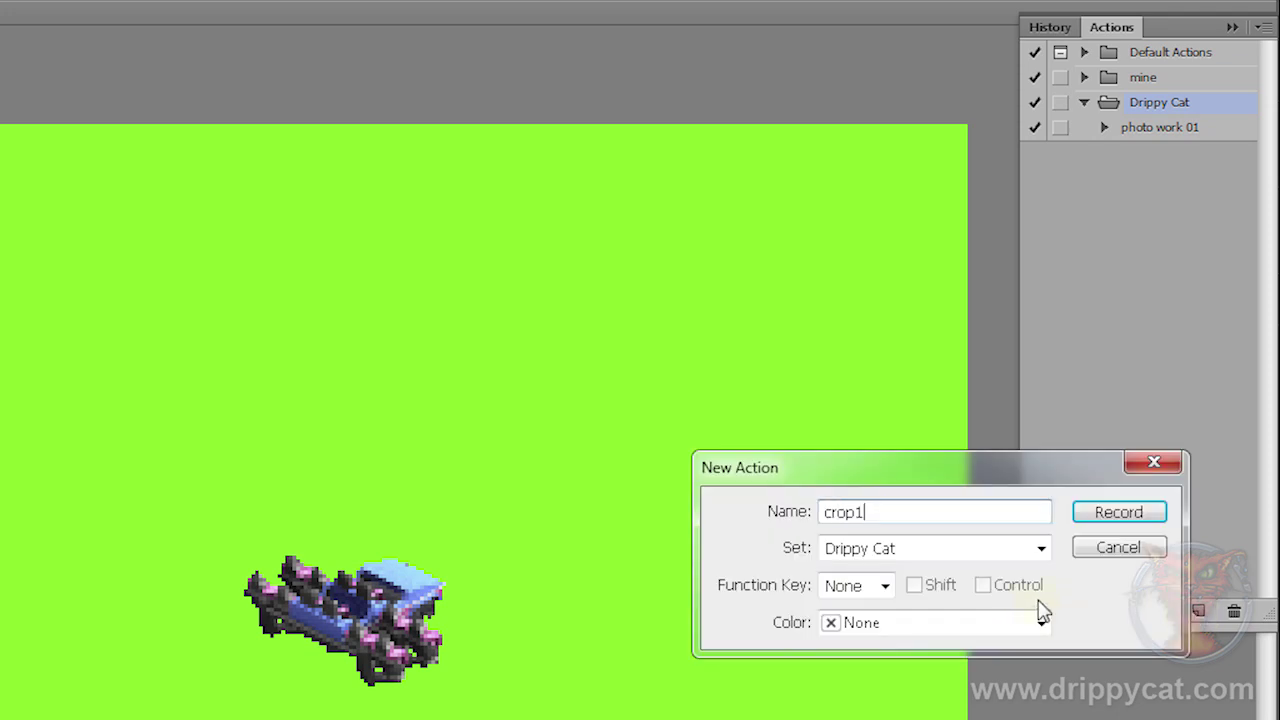
type("01")
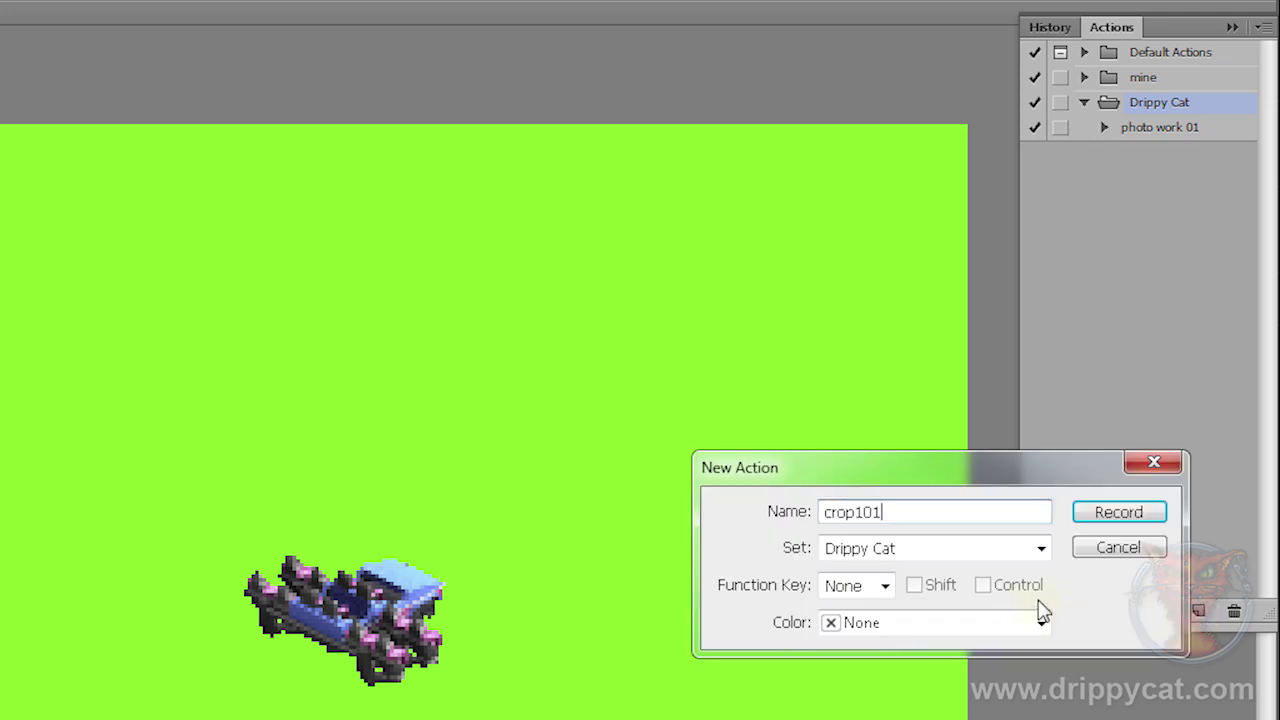
left_click(1130, 512)
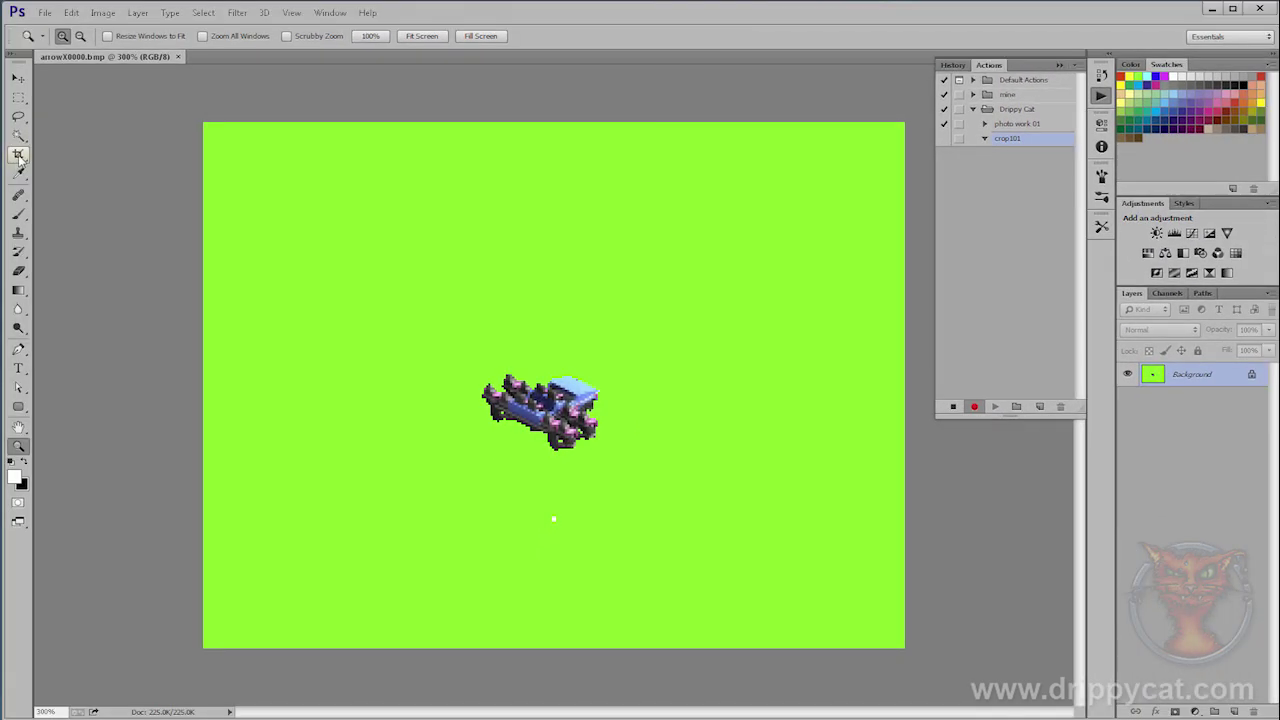
Crop arrowX0000 to a 1:1 (Square) box centred on the car sprite.
left_click(18, 155)
left_click(107, 38)
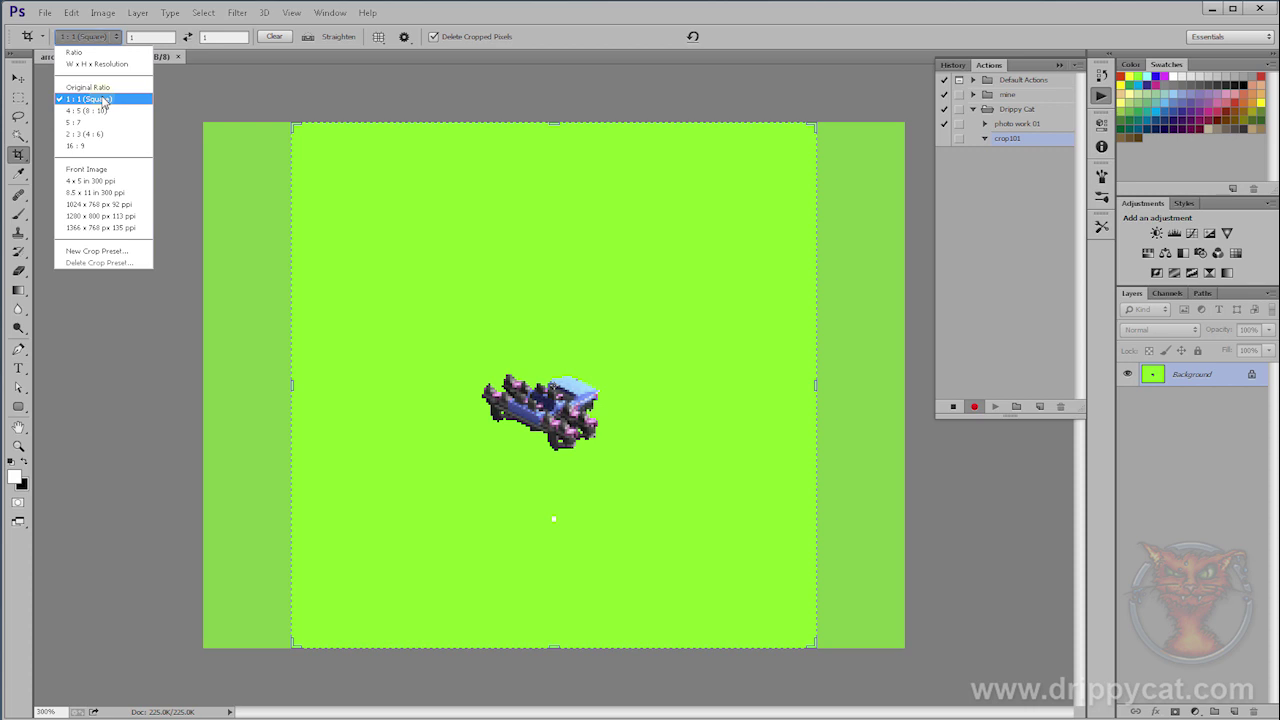
left_click(298, 138)
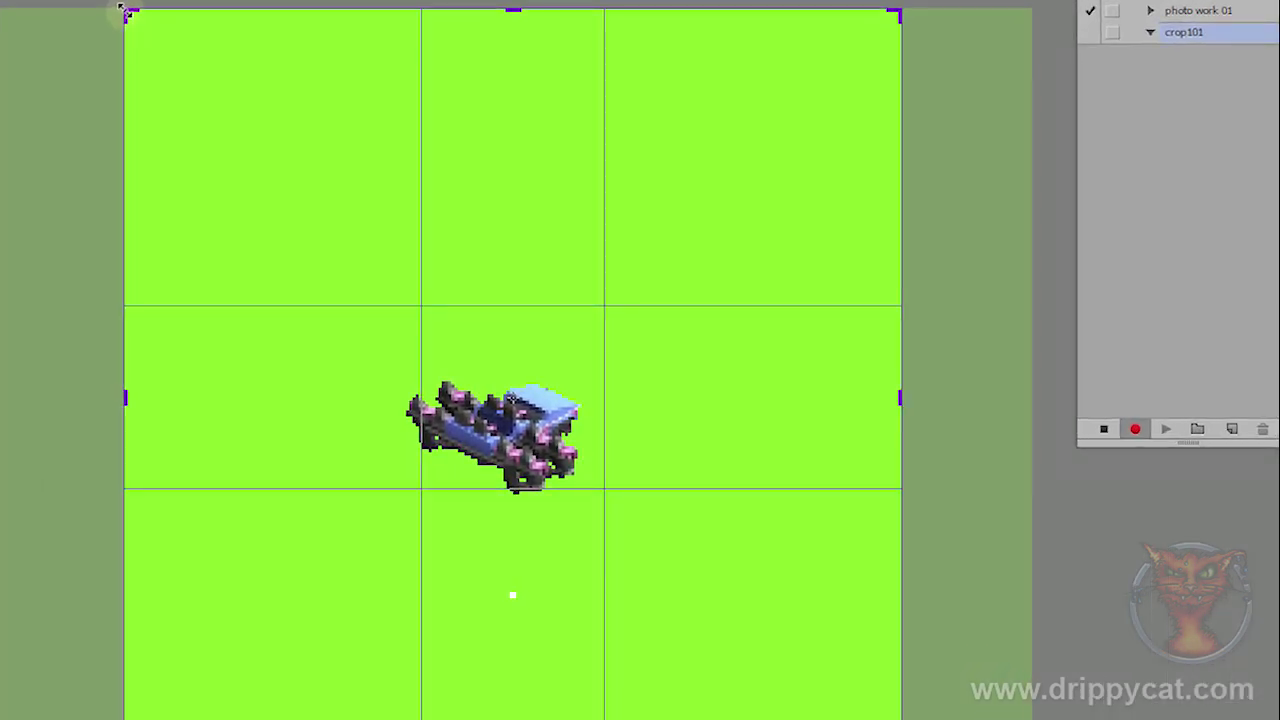
left_click_drag(152, 48, 307, 281)
left_click_drag(543, 426, 762, 611)
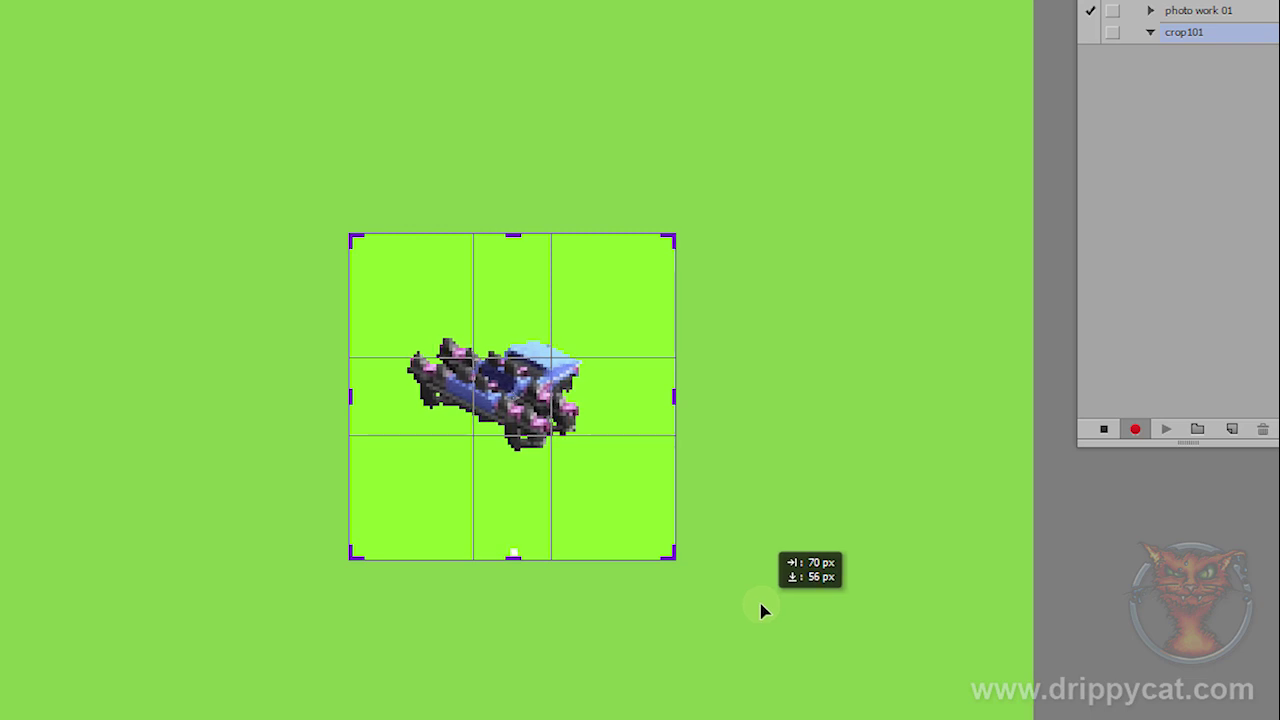
left_click_drag(760, 612, 758, 606)
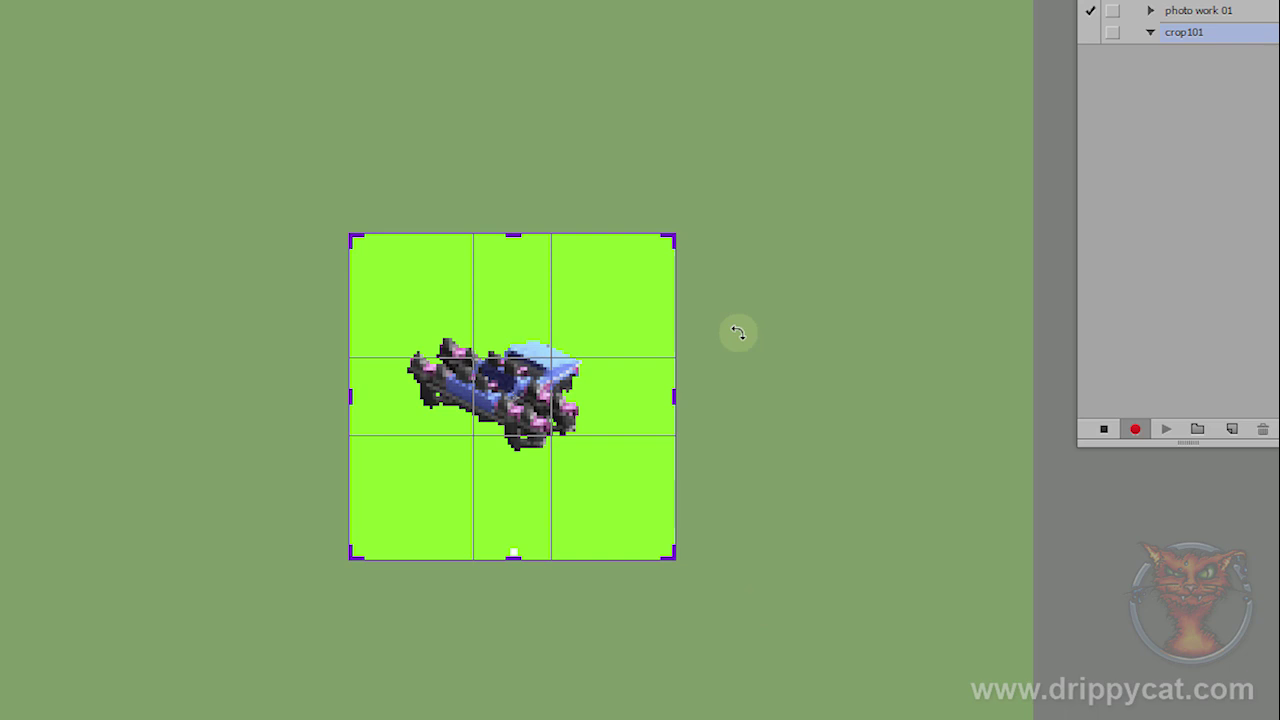
key("Return")
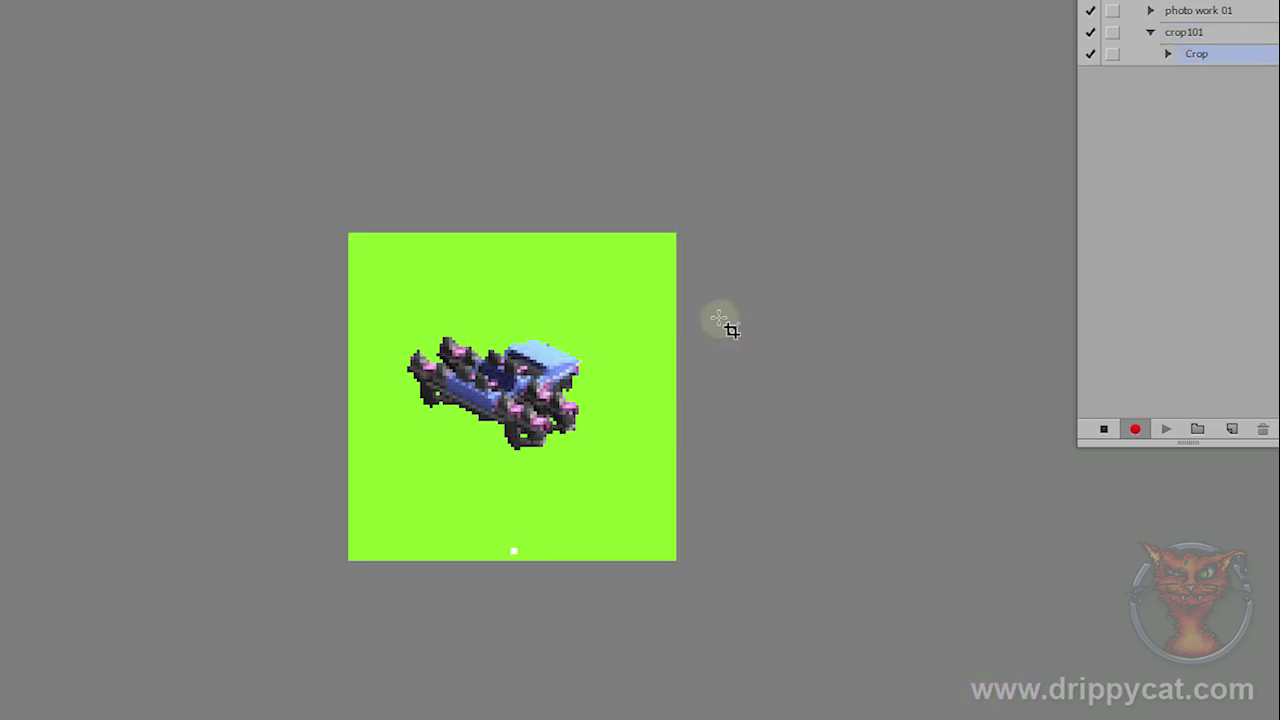
Stop recording crop101 and close arrowX0000 without saving the crop.
left_click(1104, 430)
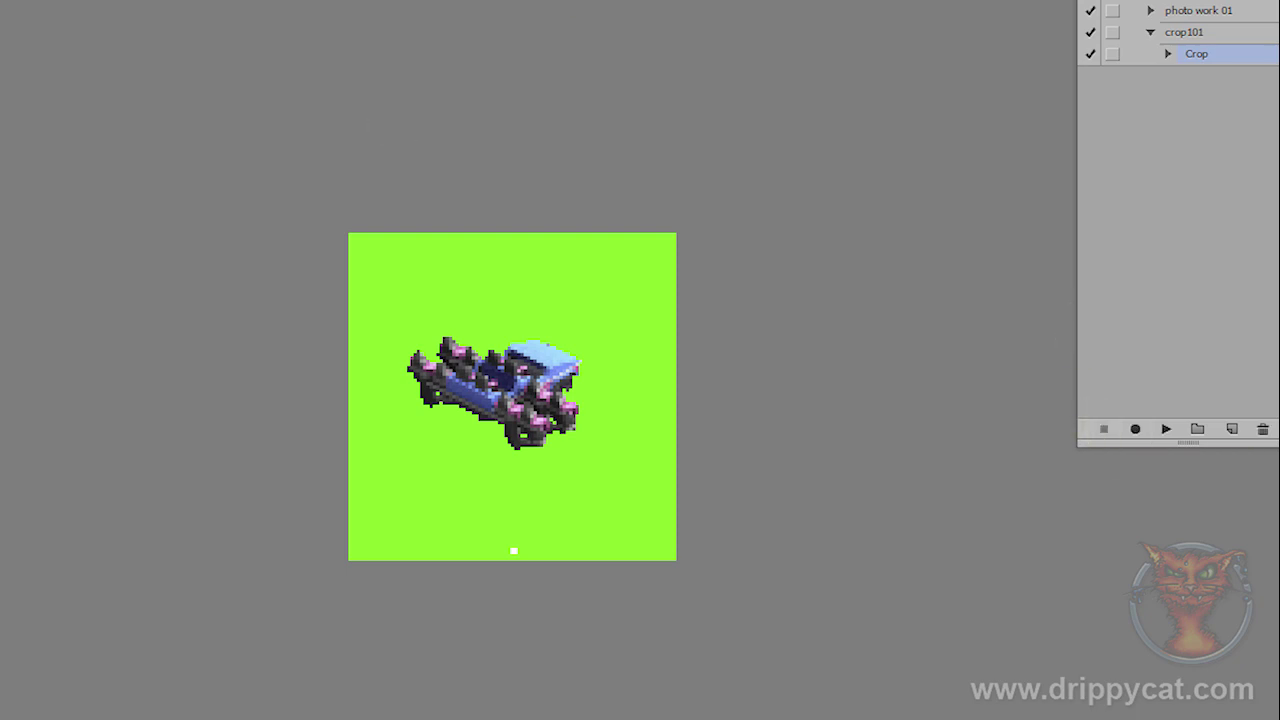
left_click(137, 25)
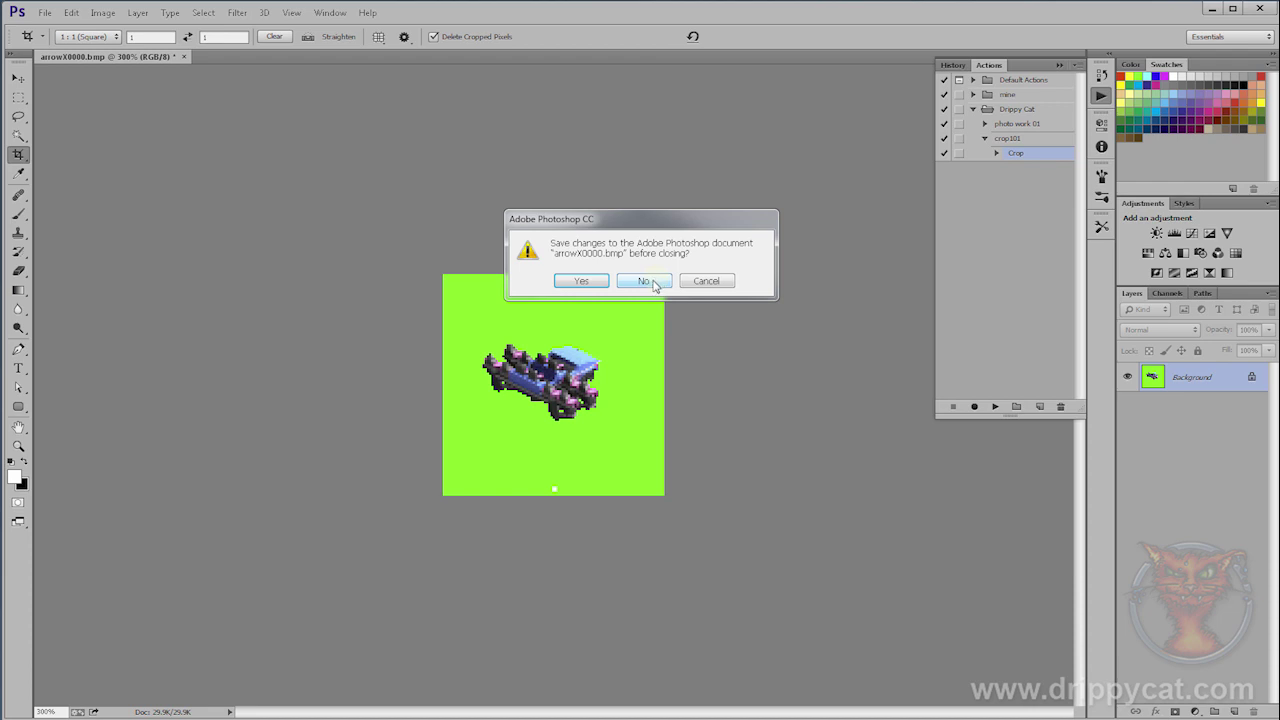
left_click(644, 281)
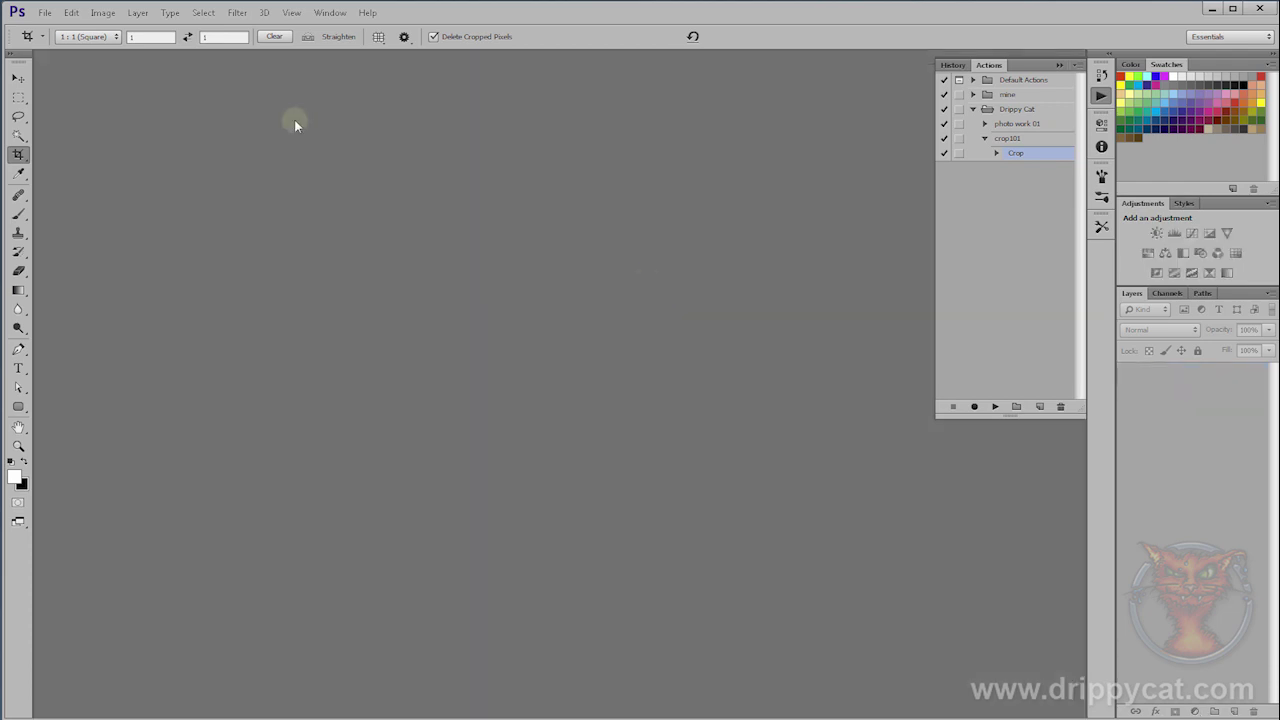
left_click(45, 14)
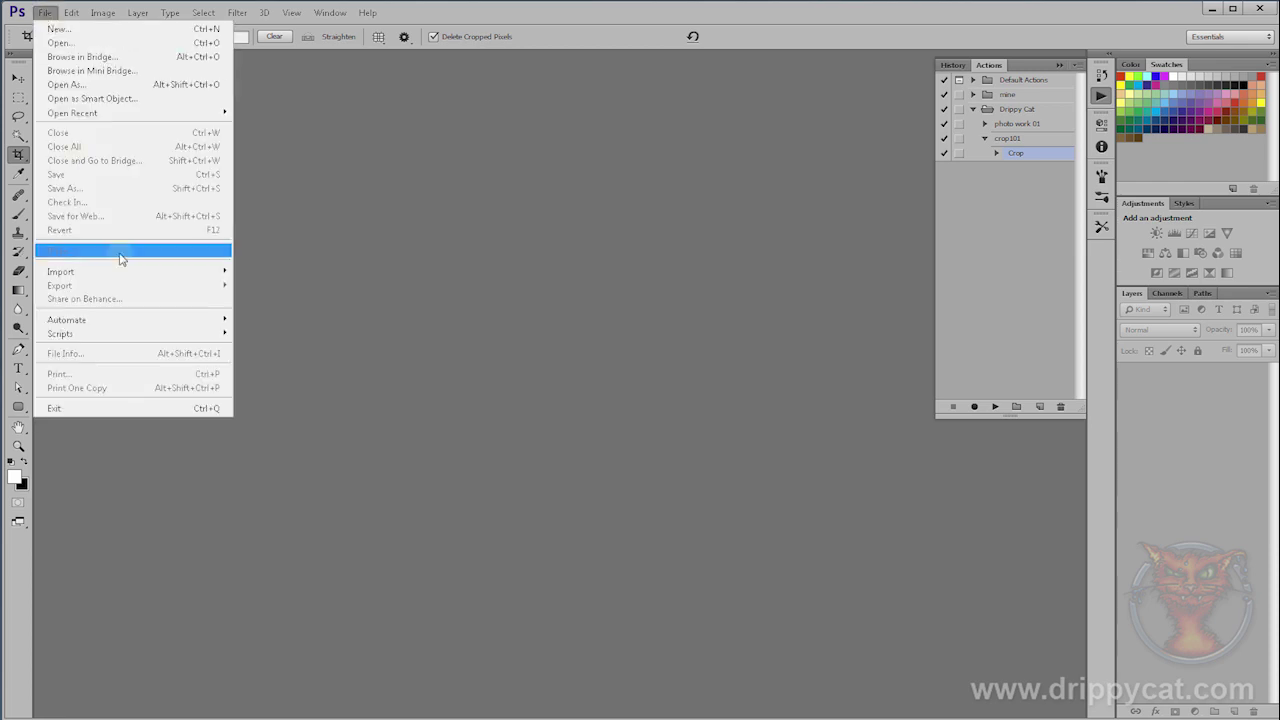
Create a droplet running the crop101 action, saved as crop101 in E:\agame\bulkRender.
mouse_move(138, 328)
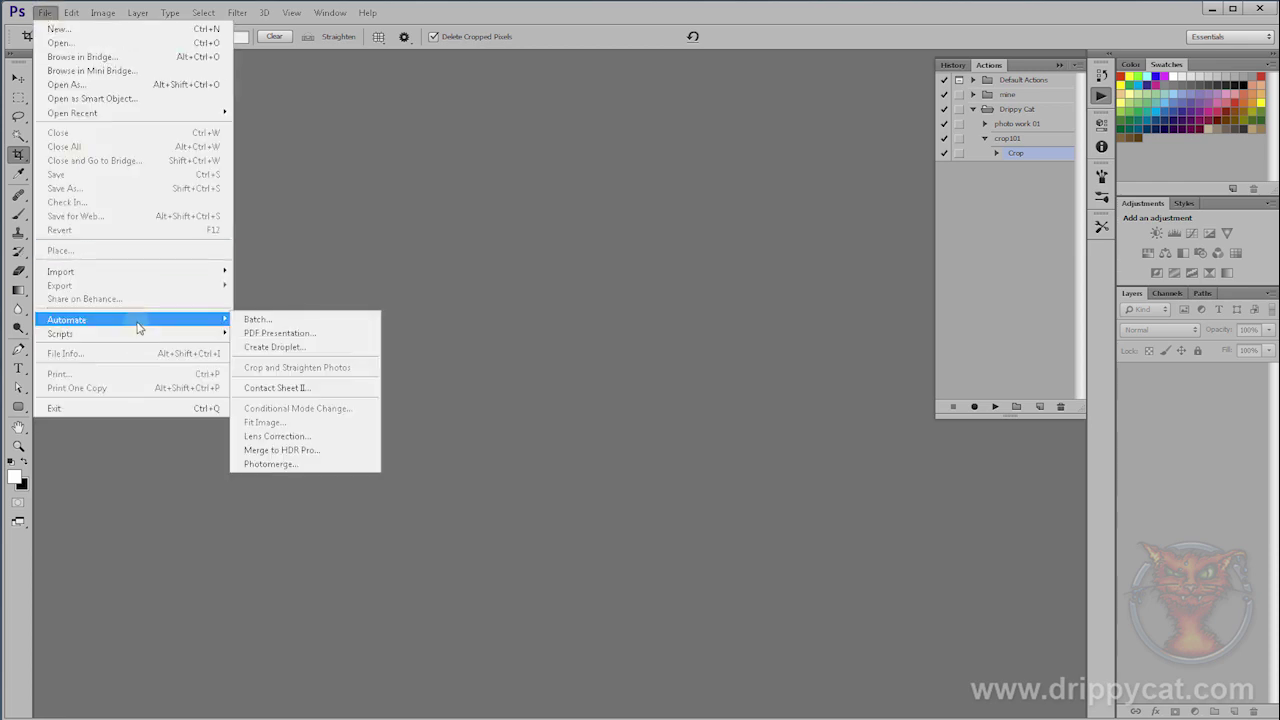
left_click(287, 347)
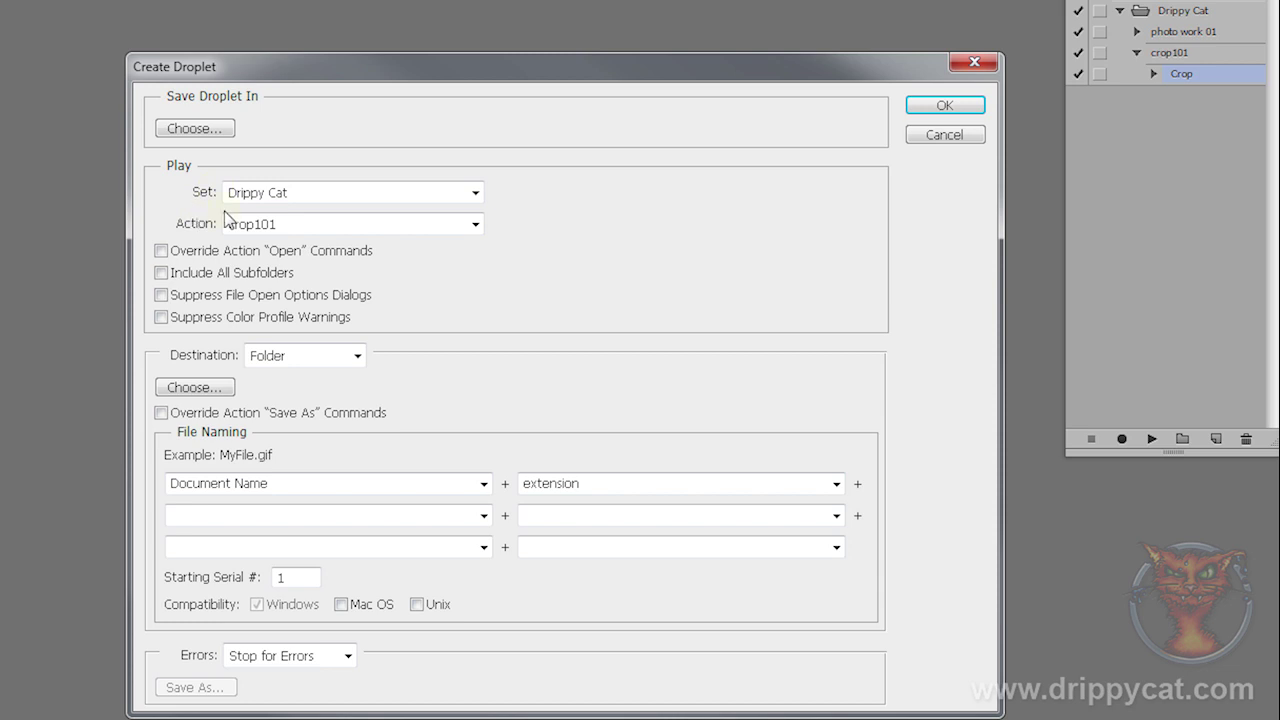
left_click(476, 226)
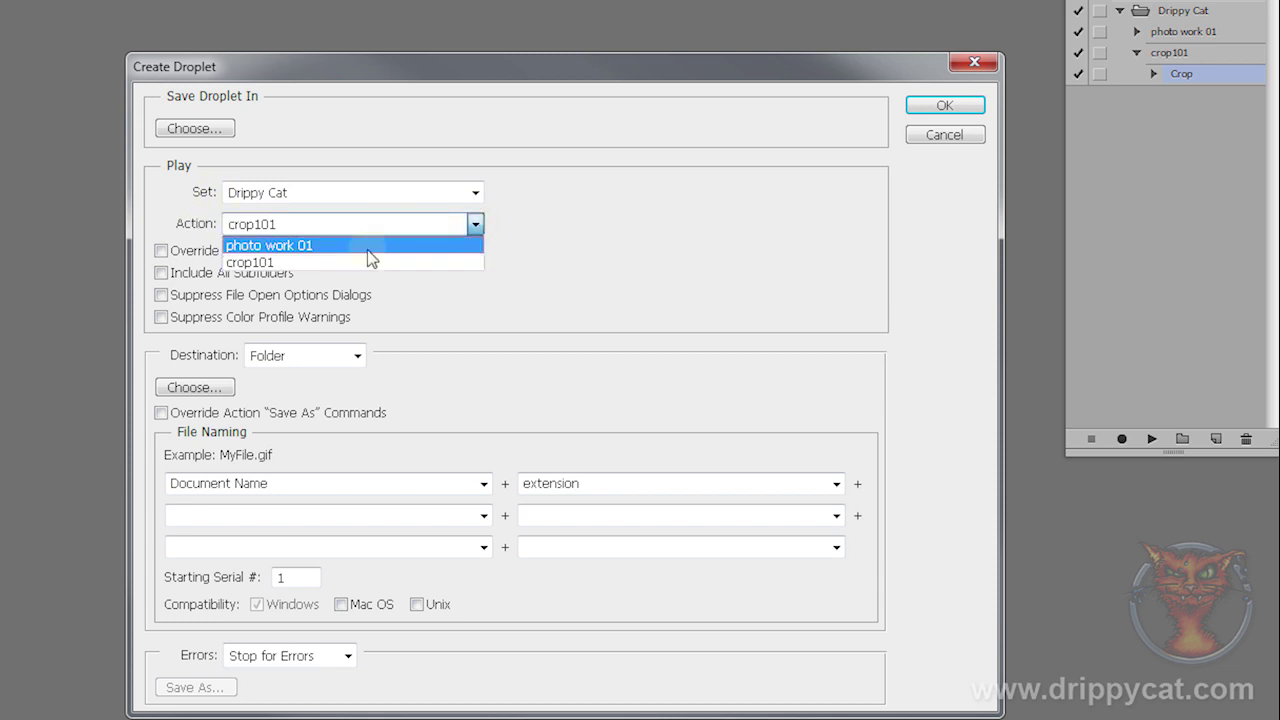
left_click(304, 263)
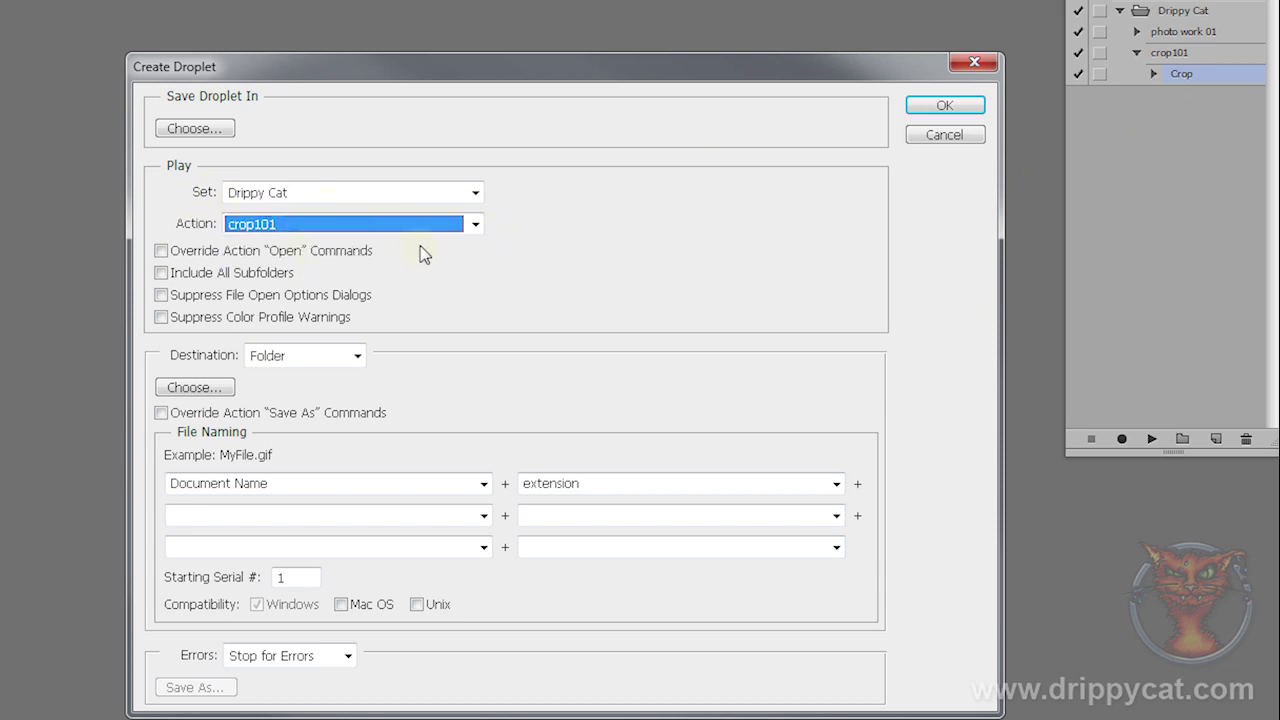
left_click(205, 128)
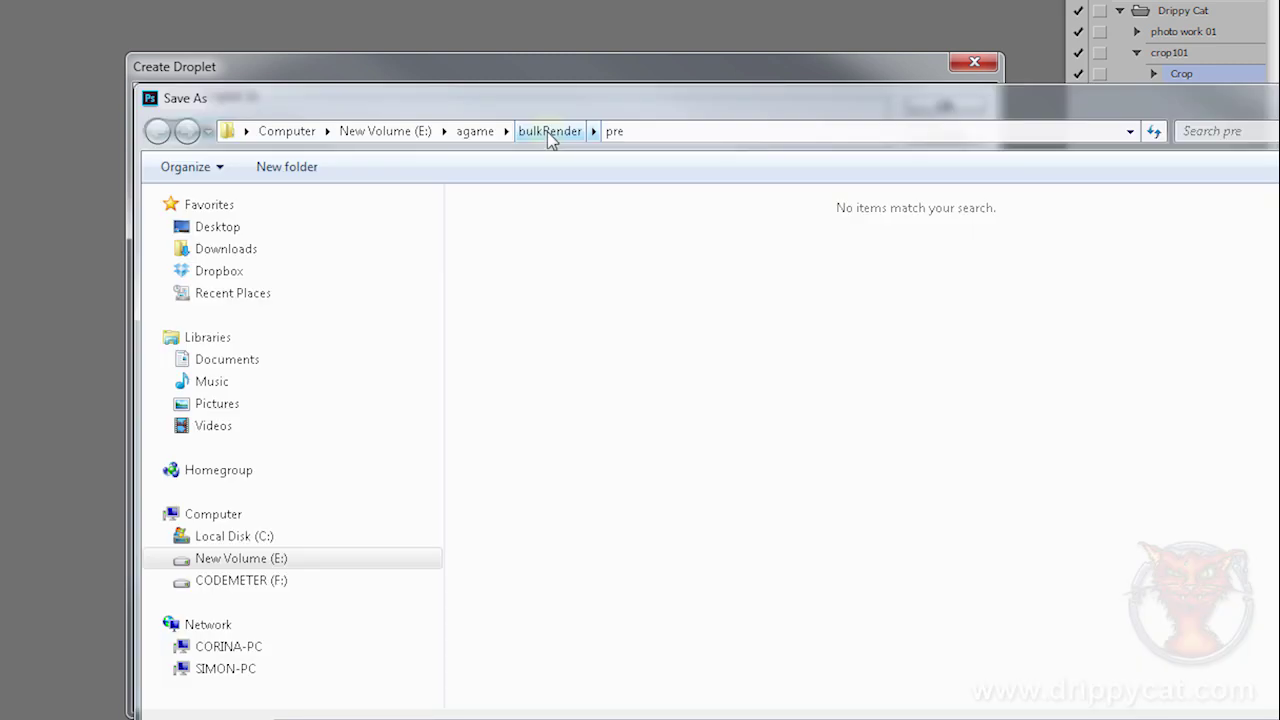
left_click(547, 131)
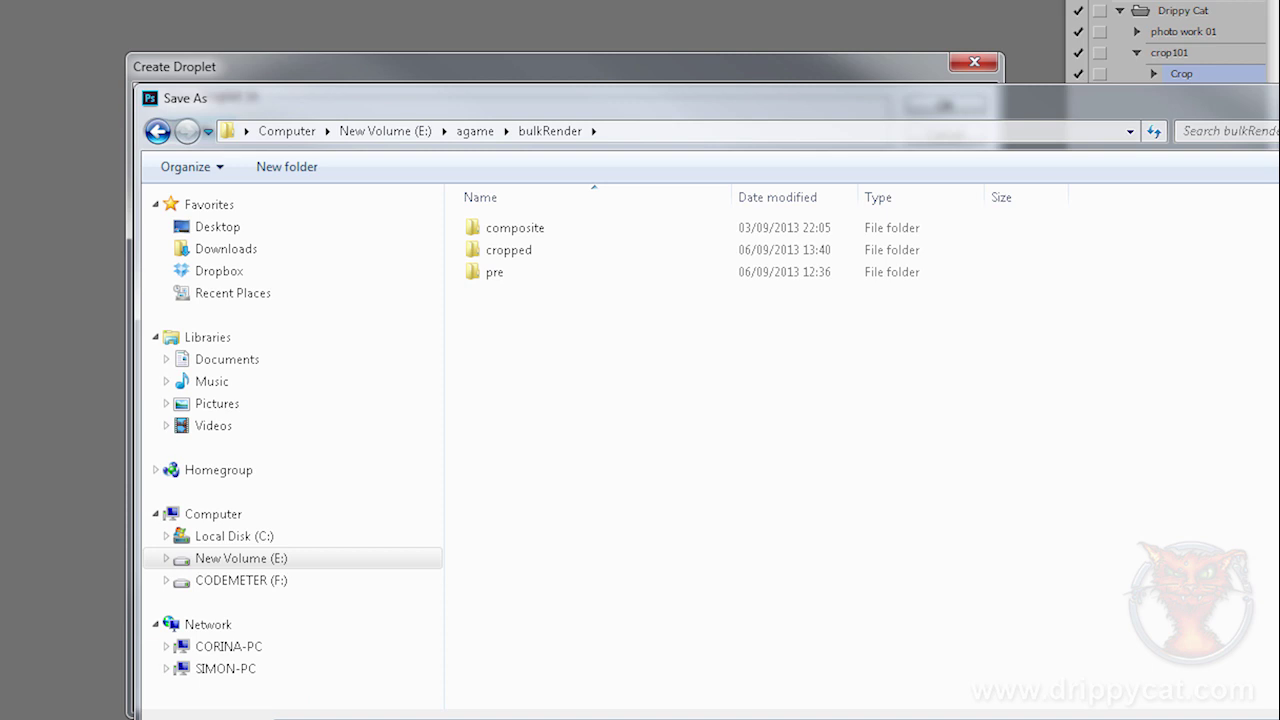
type("crop101")
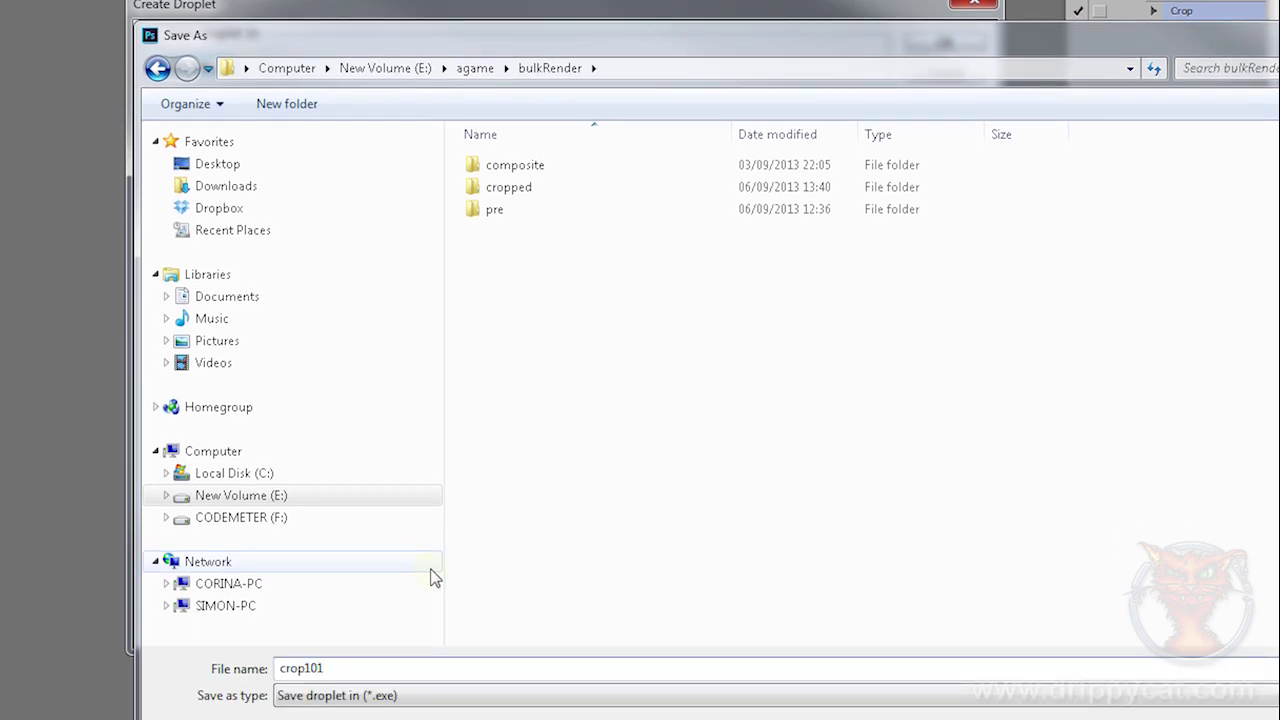
key("Return")
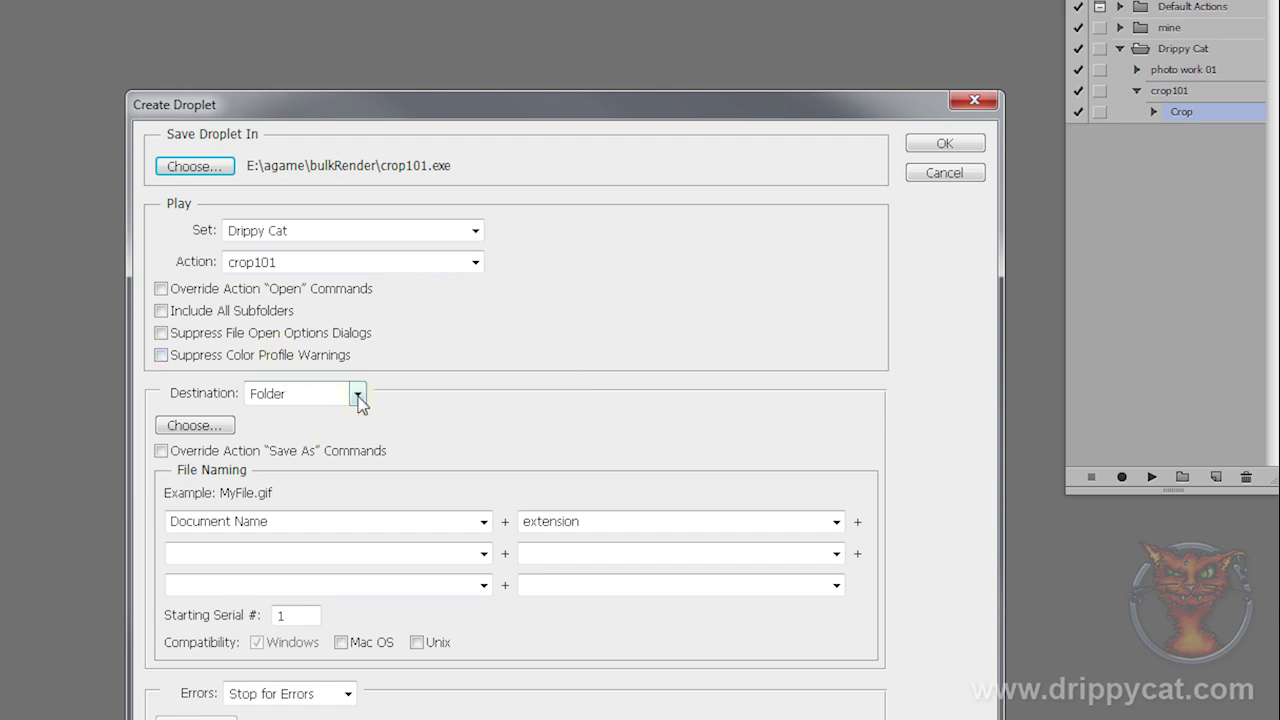
Set the droplet's destination to E:\agame\bulkRender\cropped, keeping Document Name for output file names.
left_click(195, 425)
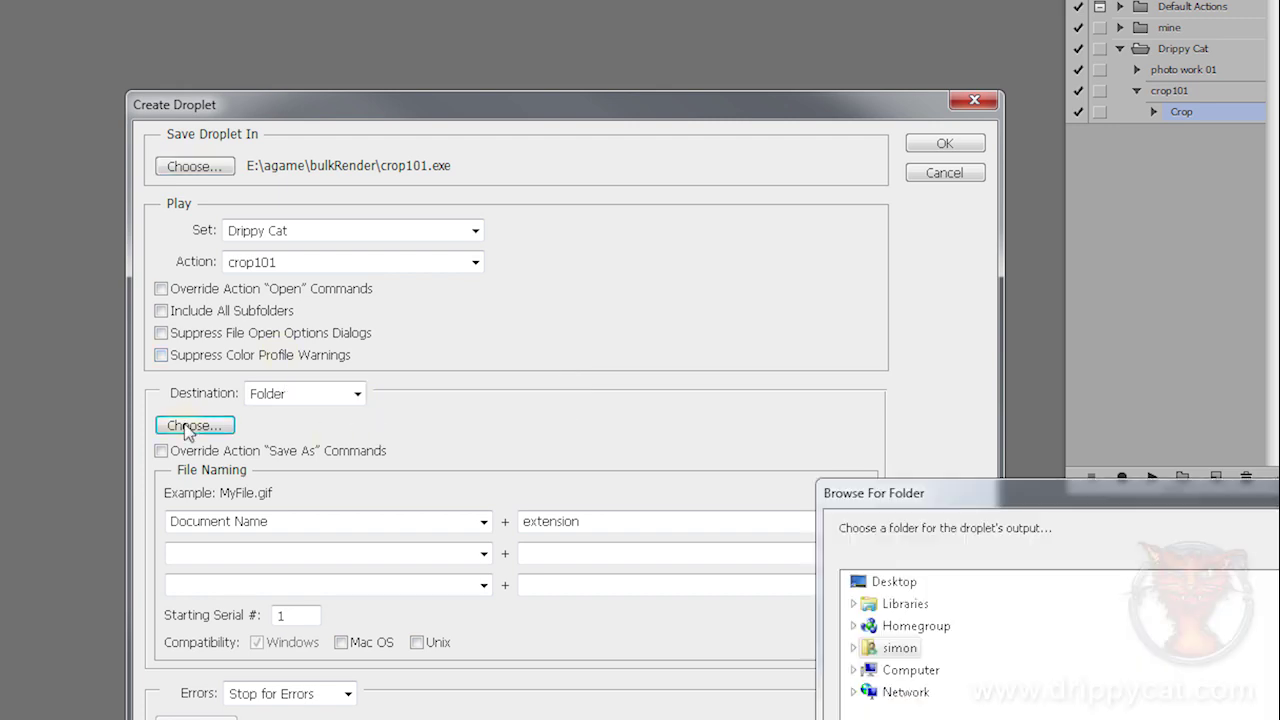
left_click(853, 641)
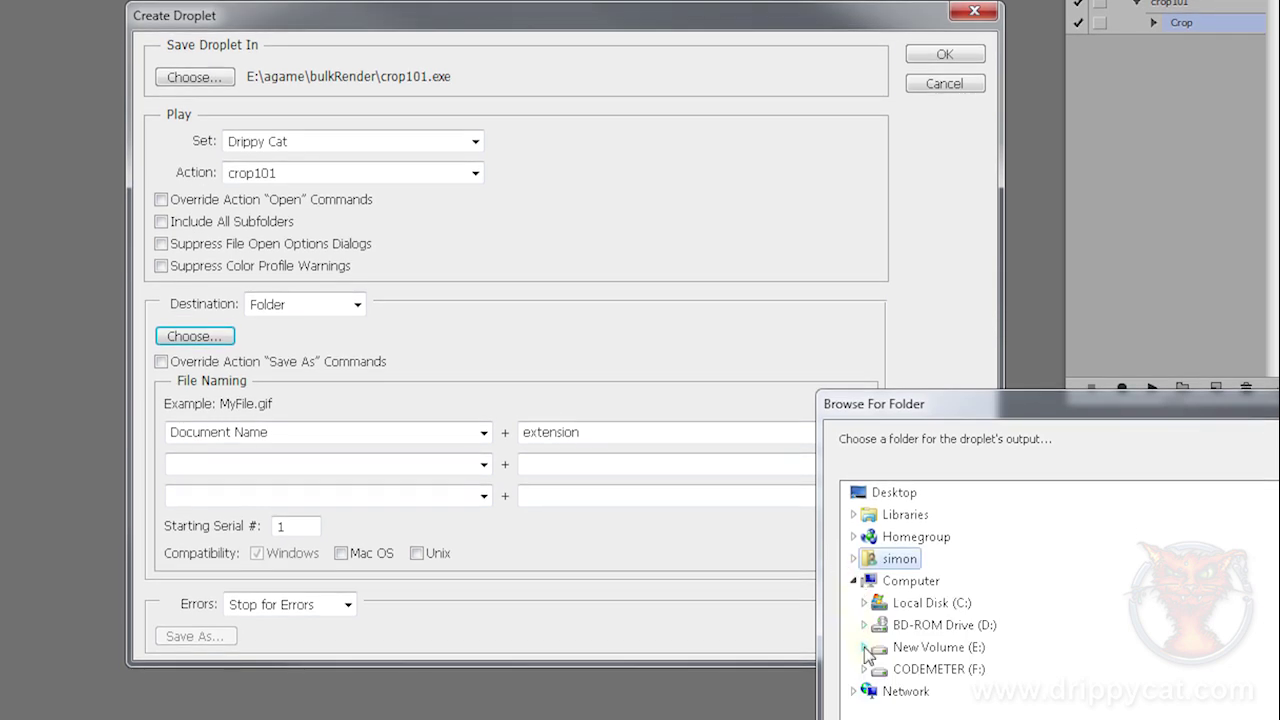
left_click(857, 709)
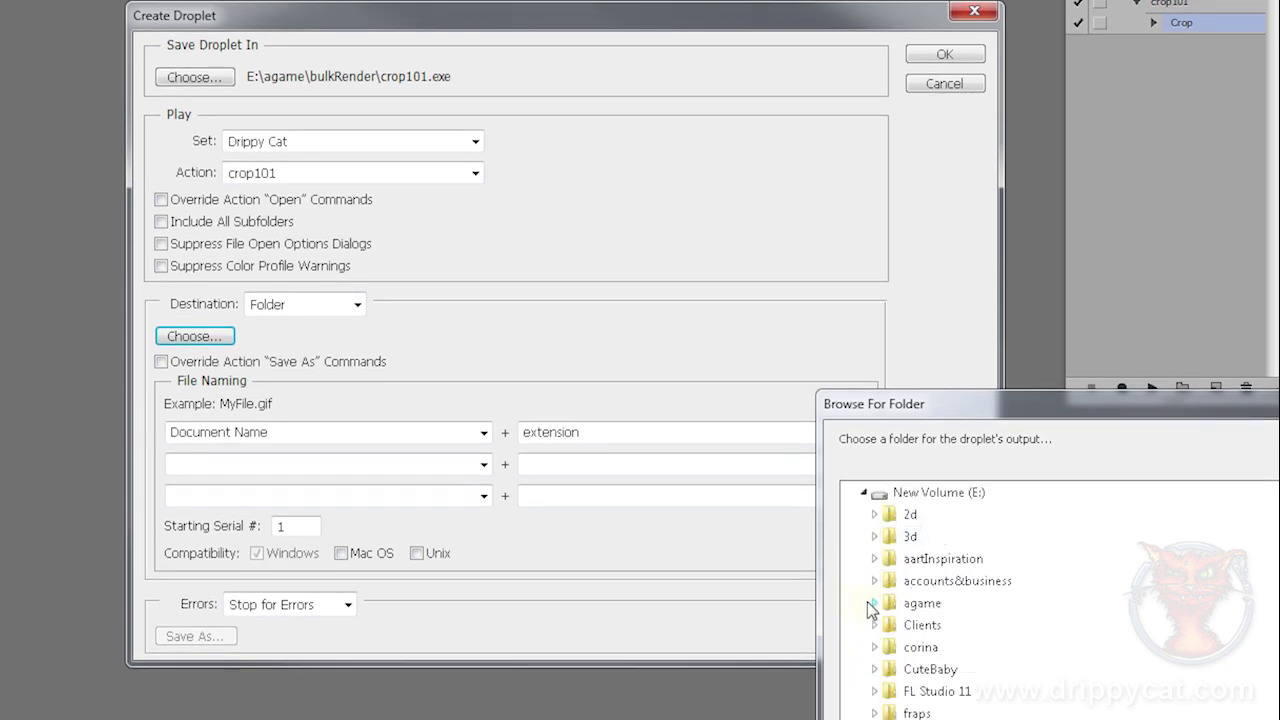
left_click(877, 604)
left_click(886, 626)
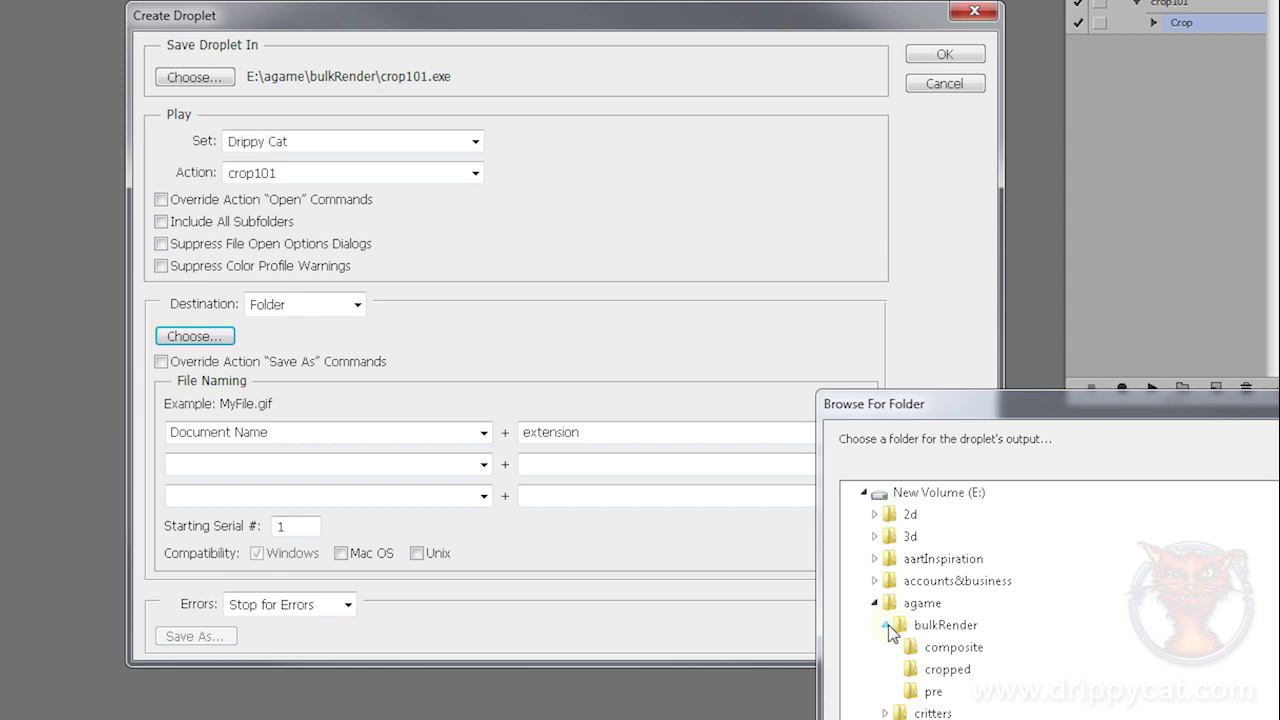
left_click(935, 669)
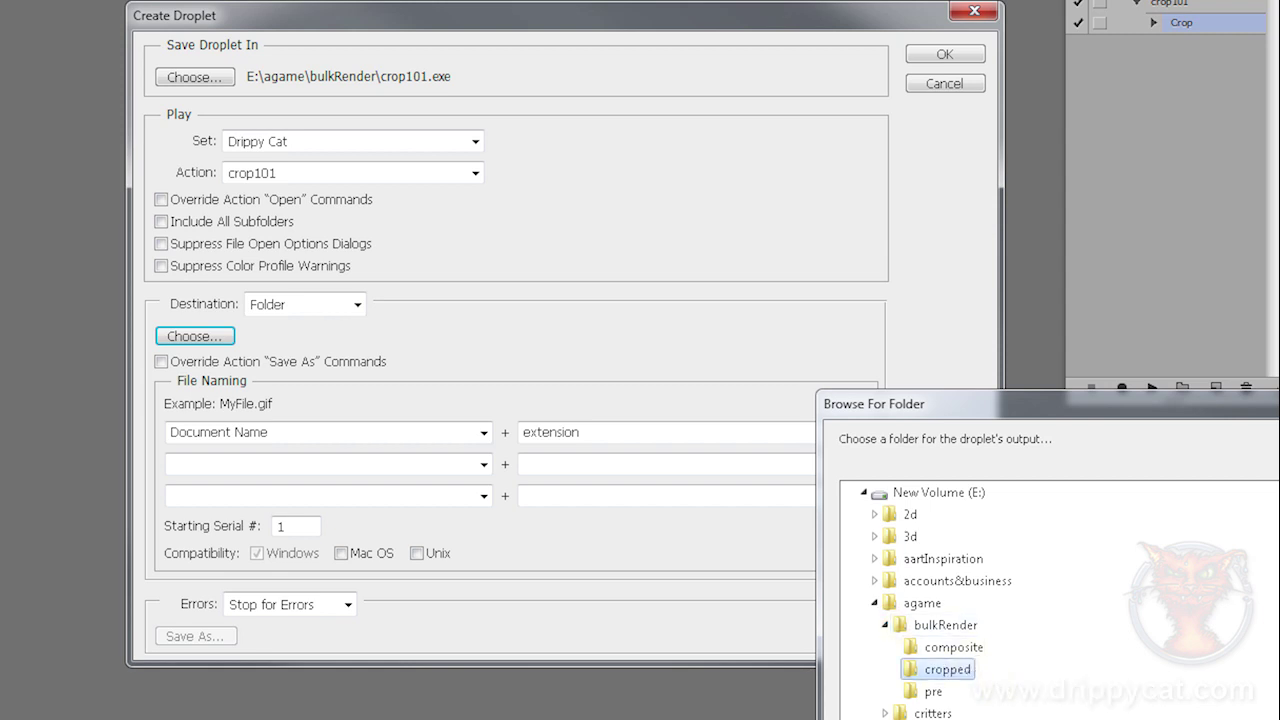
key("Return")
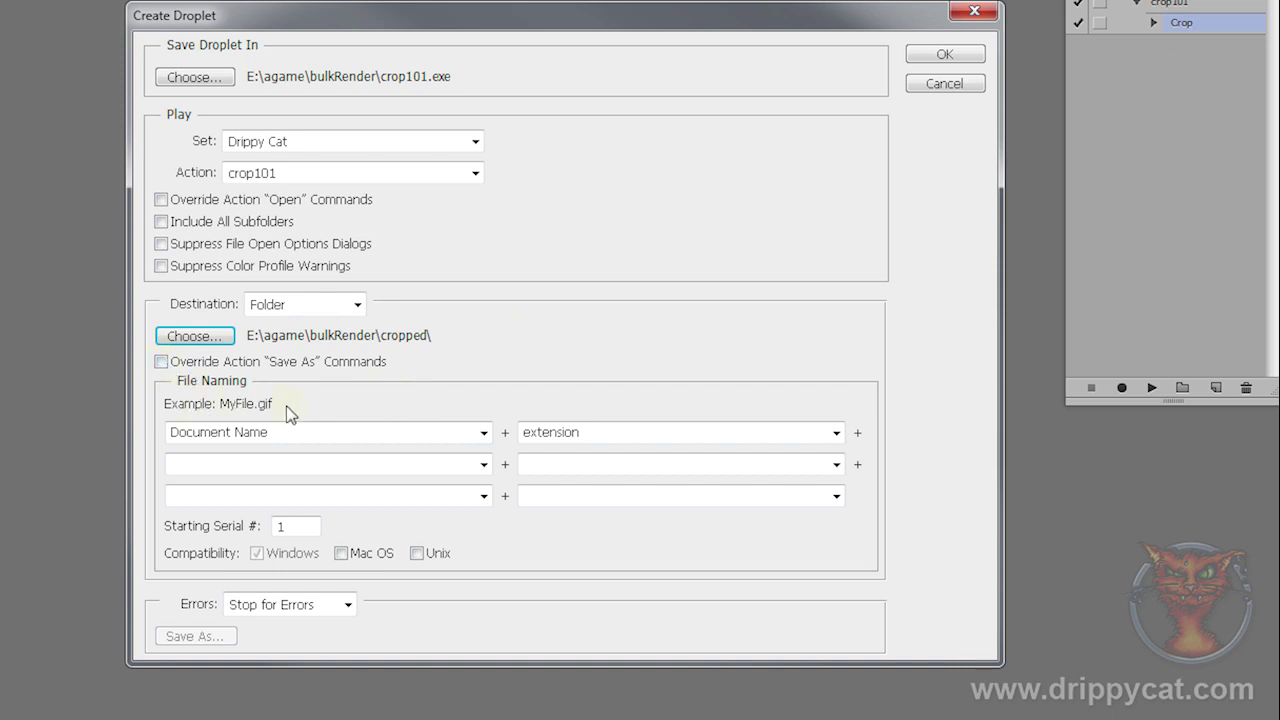
left_click(484, 436)
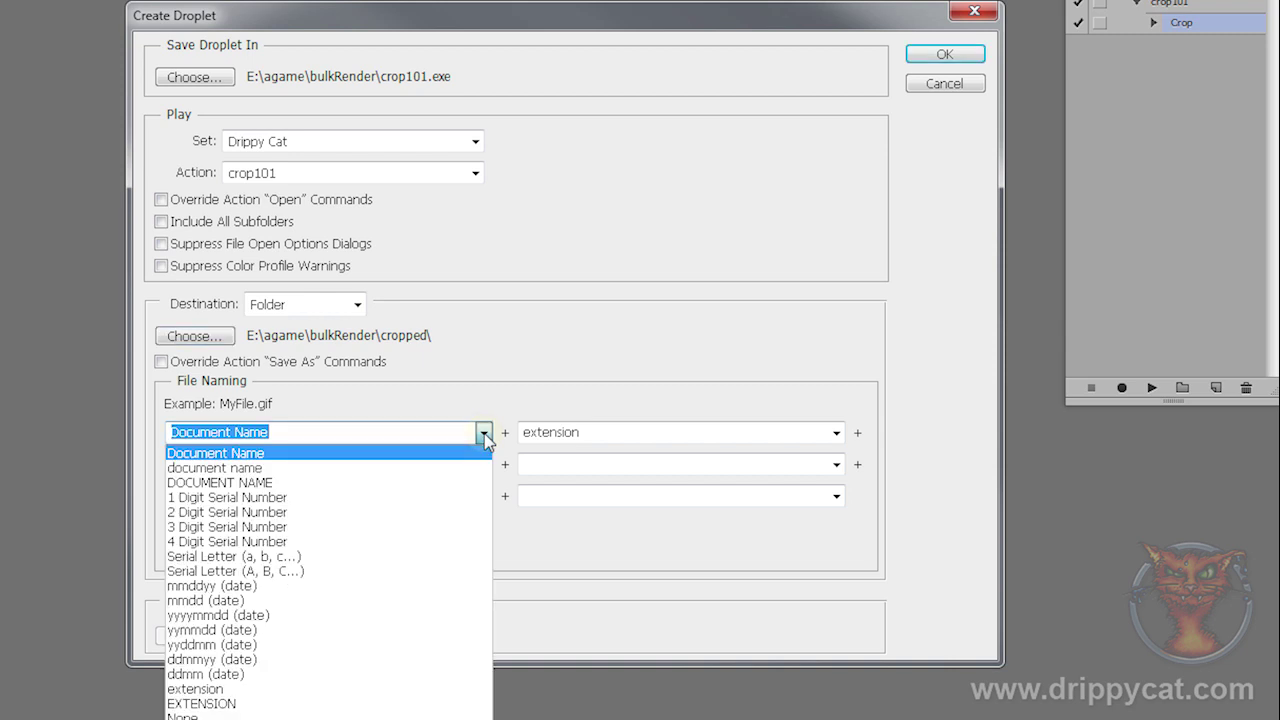
left_click(484, 438)
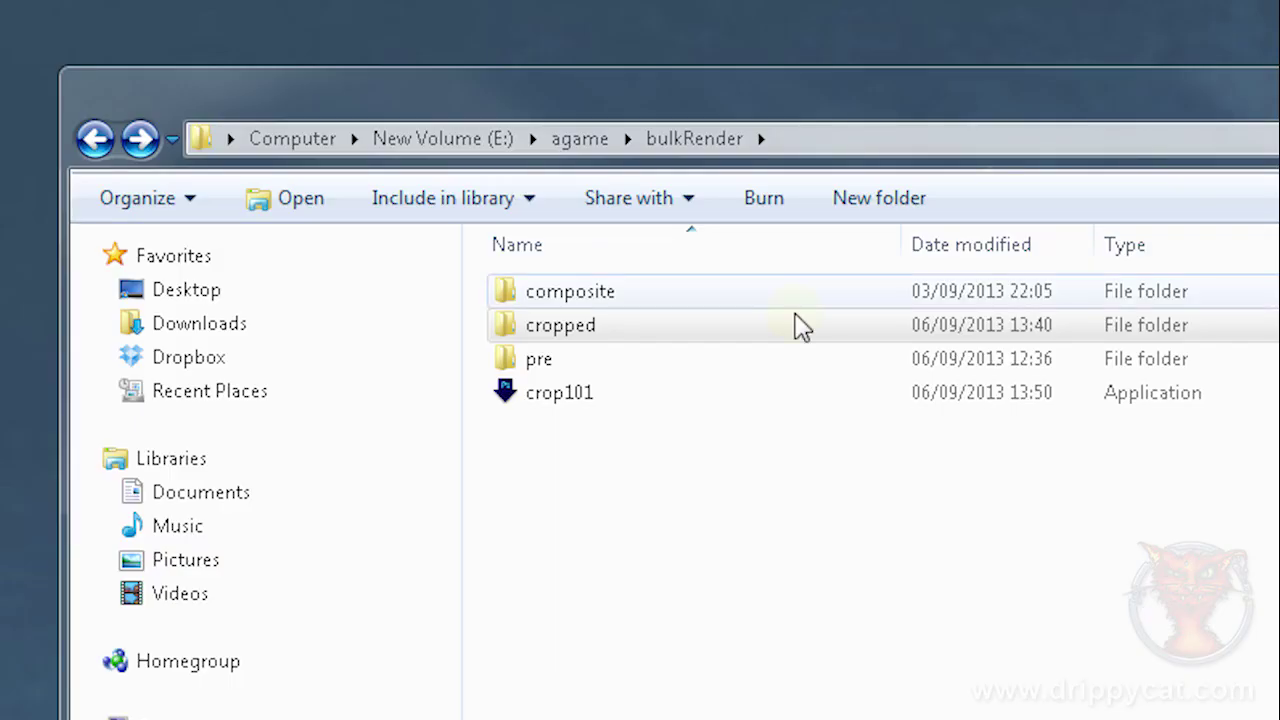
Check the frames in the pre folder, then drop pre onto the crop101 droplet to batch-crop them.
left_click(577, 405)
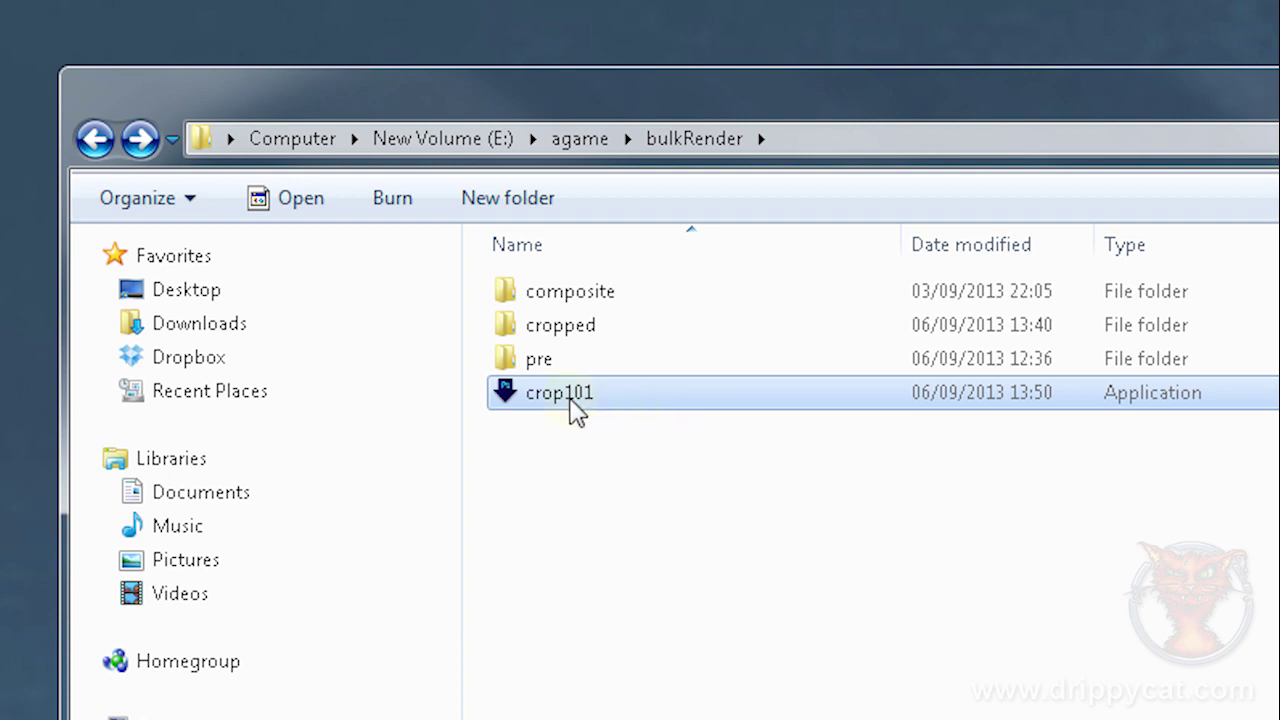
mouse_move(576, 410)
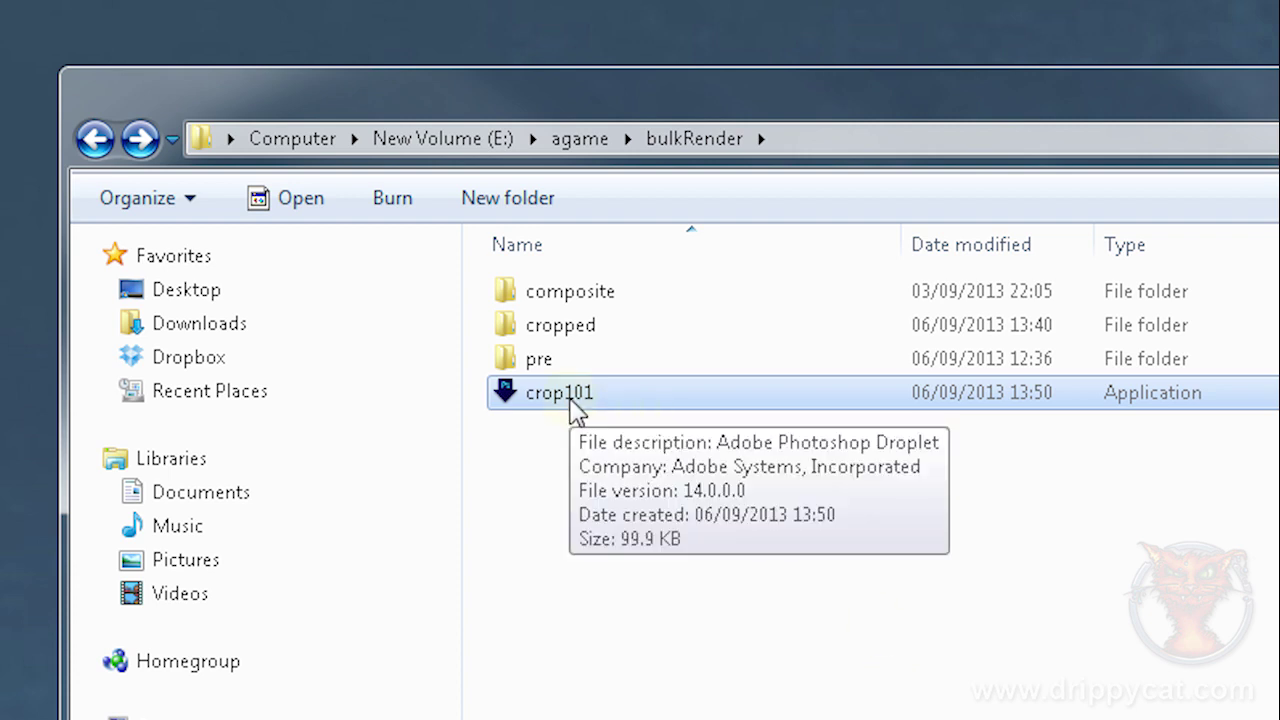
double_click(541, 359)
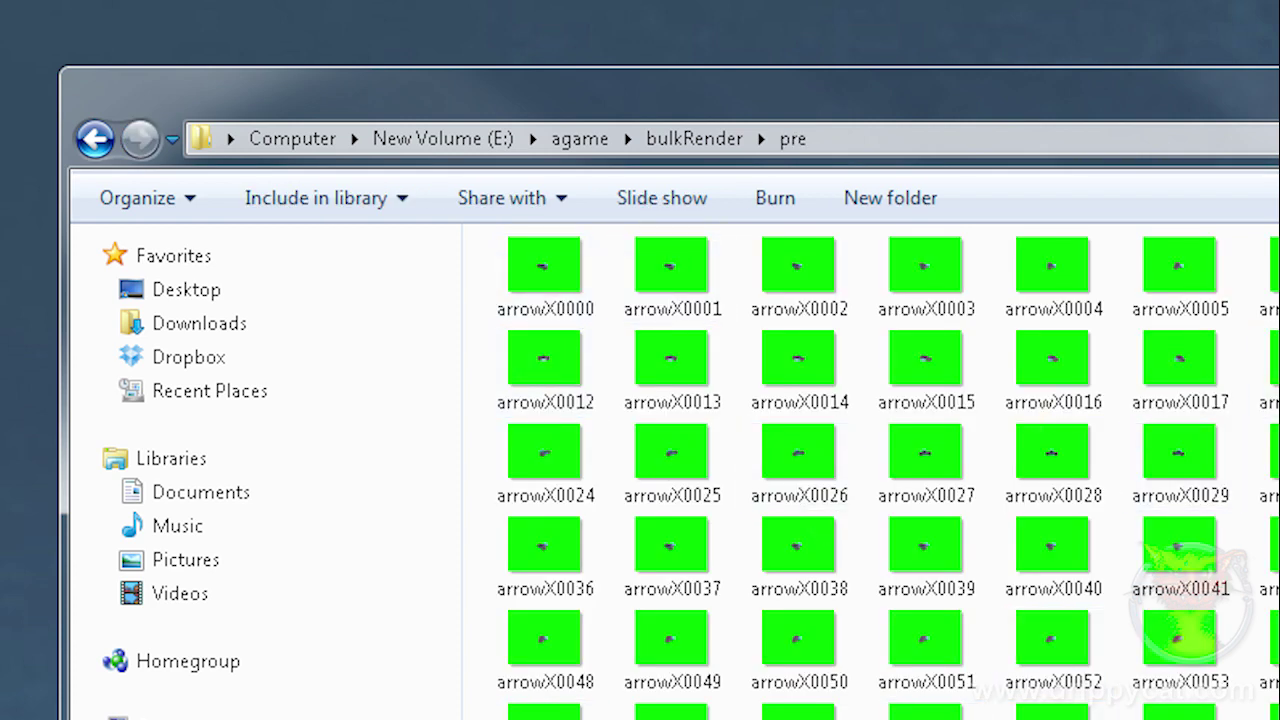
left_click(95, 142)
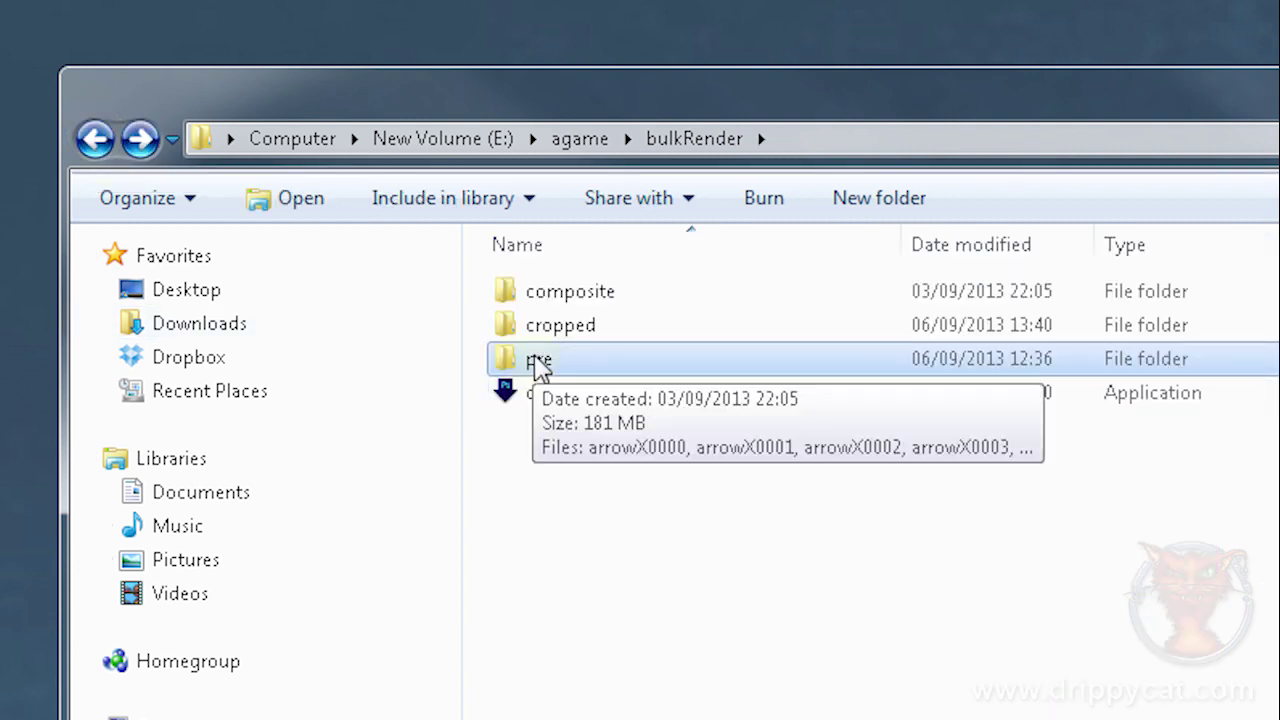
left_click_drag(538, 366, 585, 405)
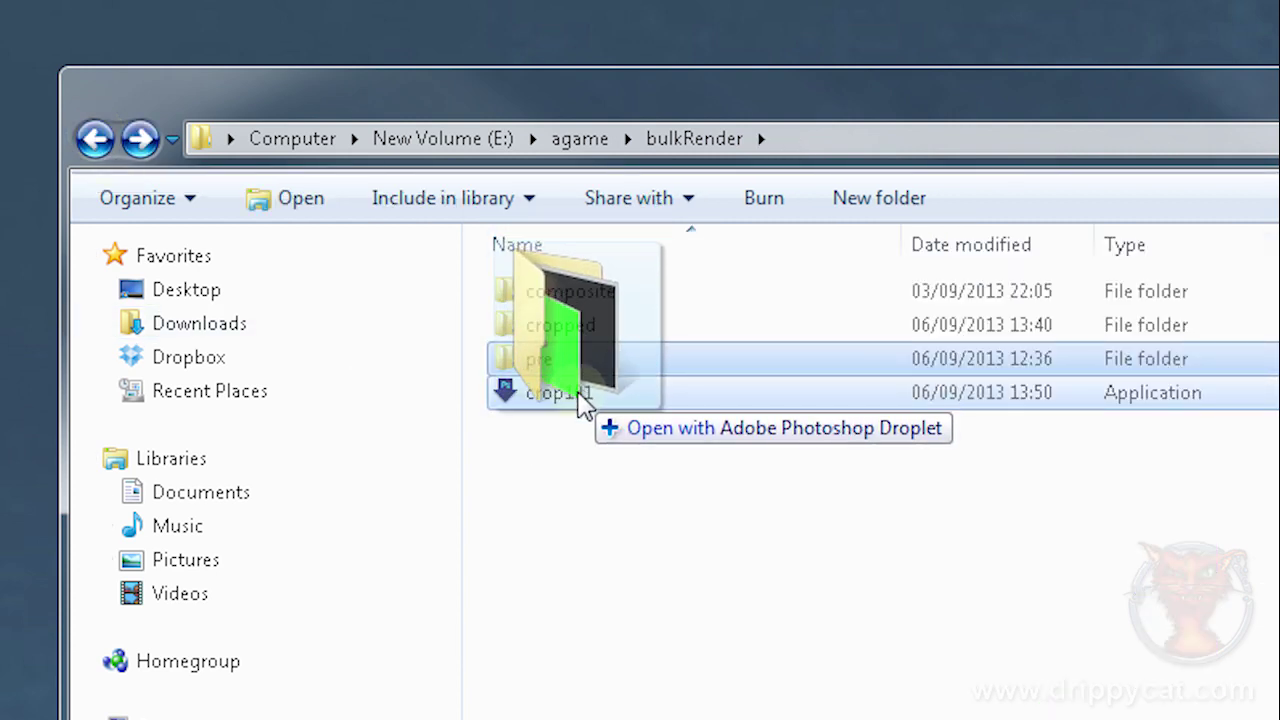
left_click_drag(578, 394, 578, 394)
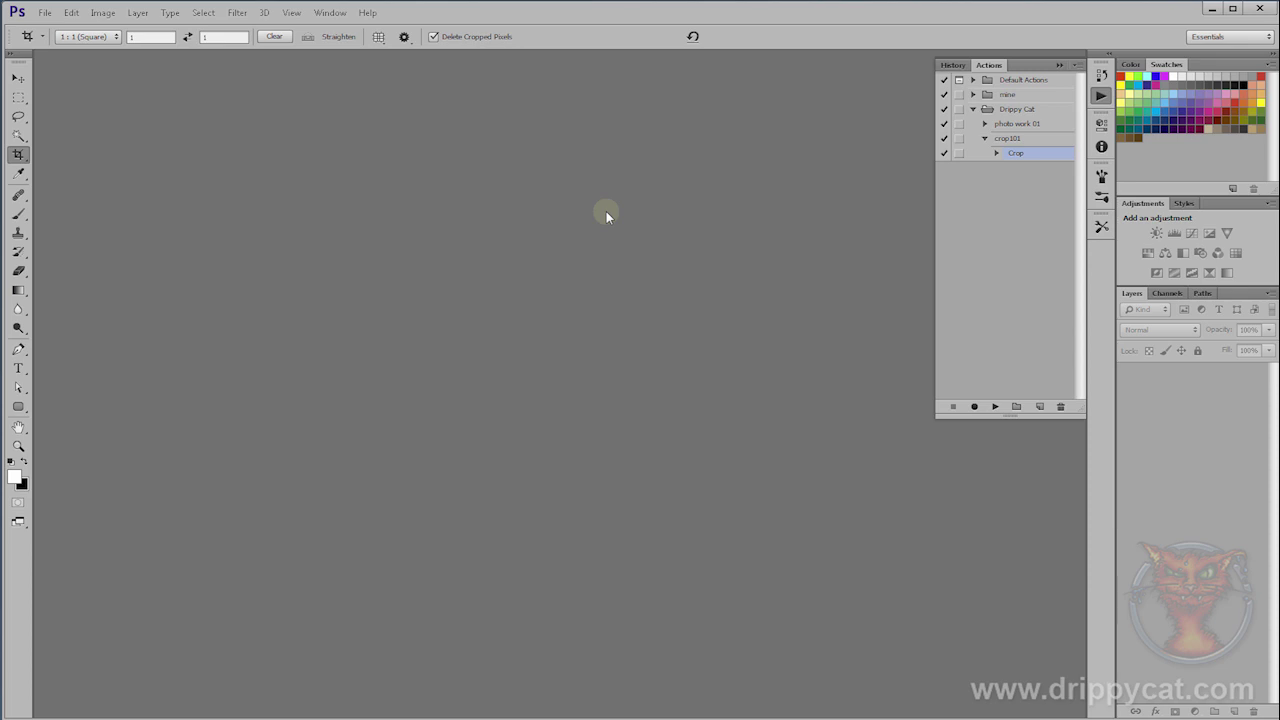
After the droplet finishes, minimize Photoshop to return to the bulkRender folder in Explorer.
left_click(1213, 8)
left_click(374, 292)
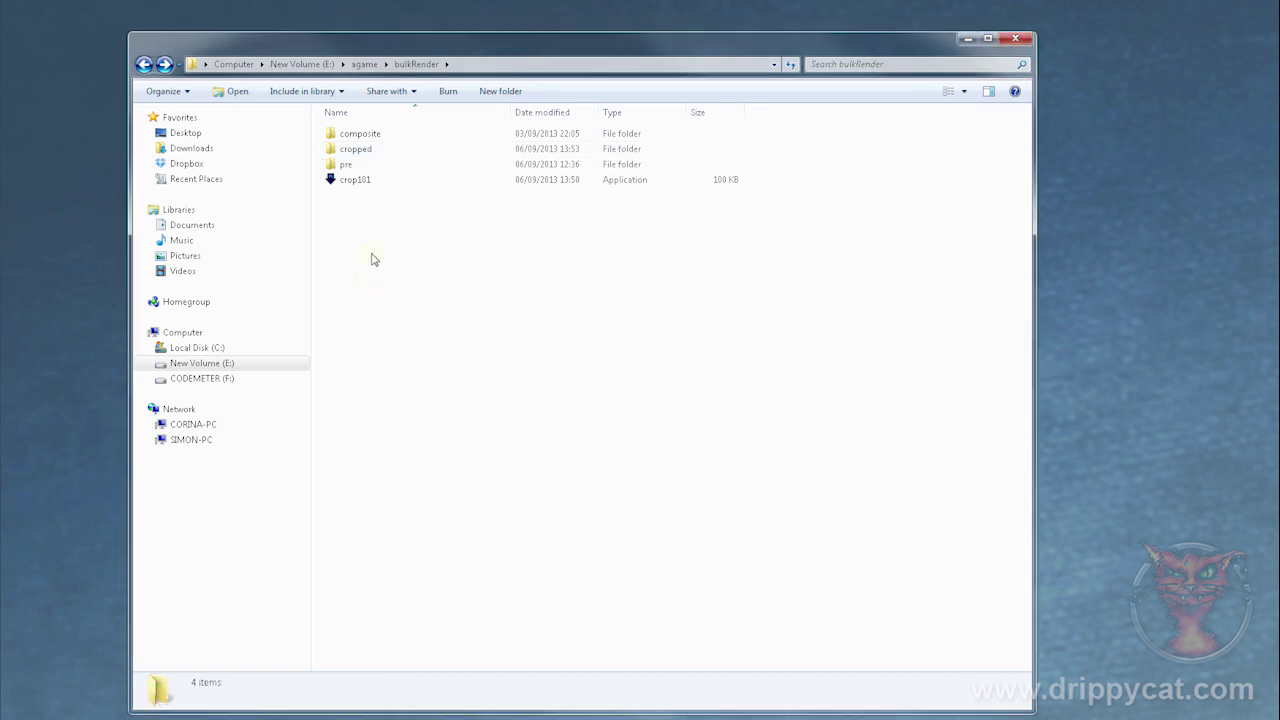
double_click(334, 151)
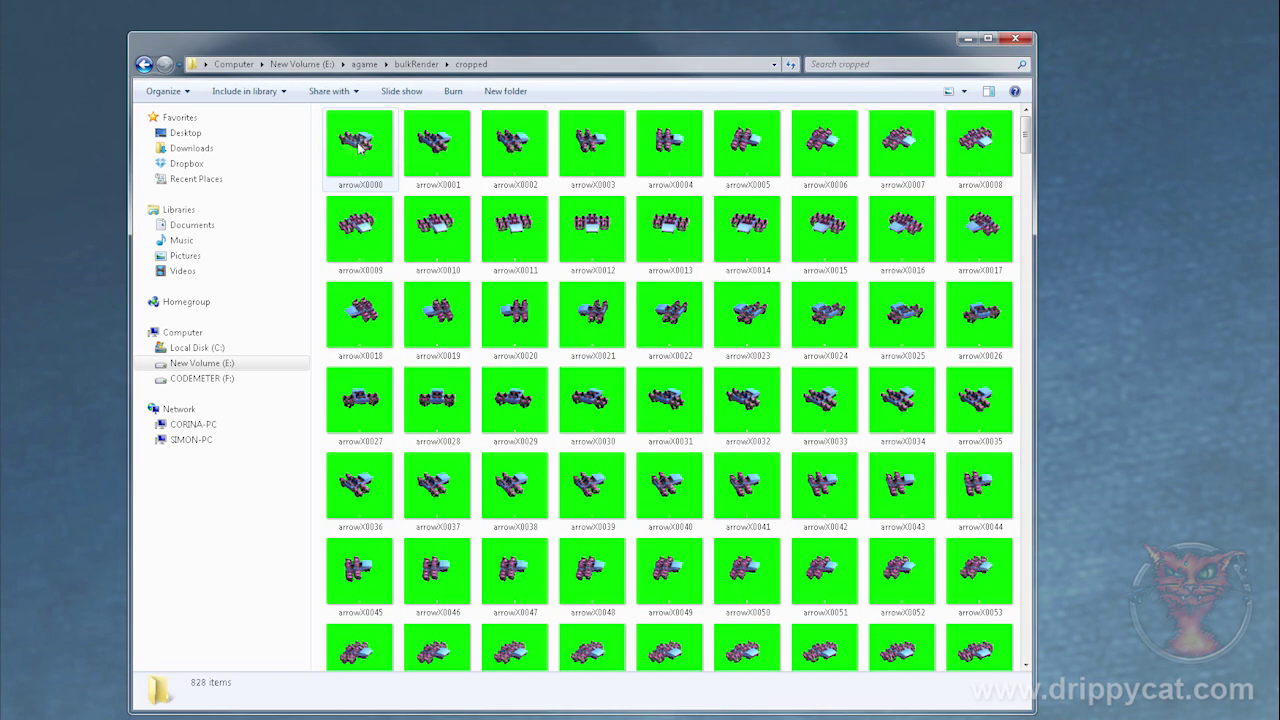
mouse_move(1028, 136)
left_mouse_down()
mouse_move(1032, 665)
mouse_move(1028, 125)
left_mouse_up()
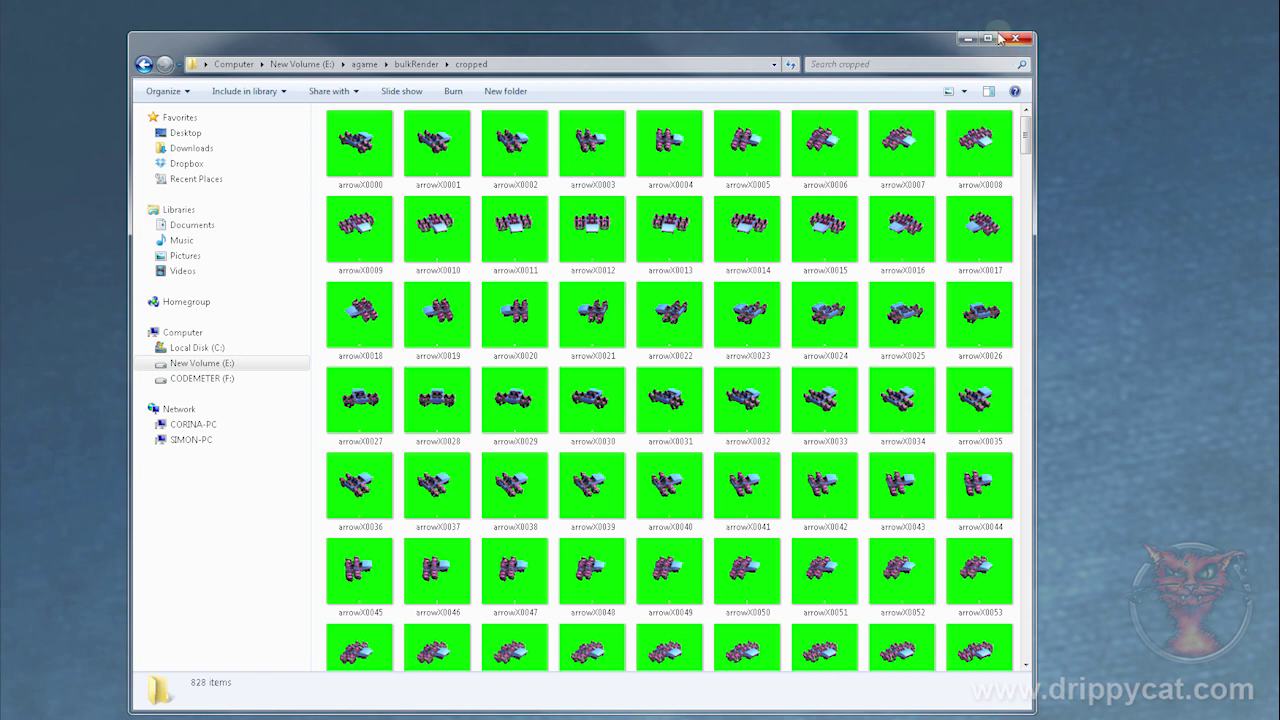
left_click(416, 64)
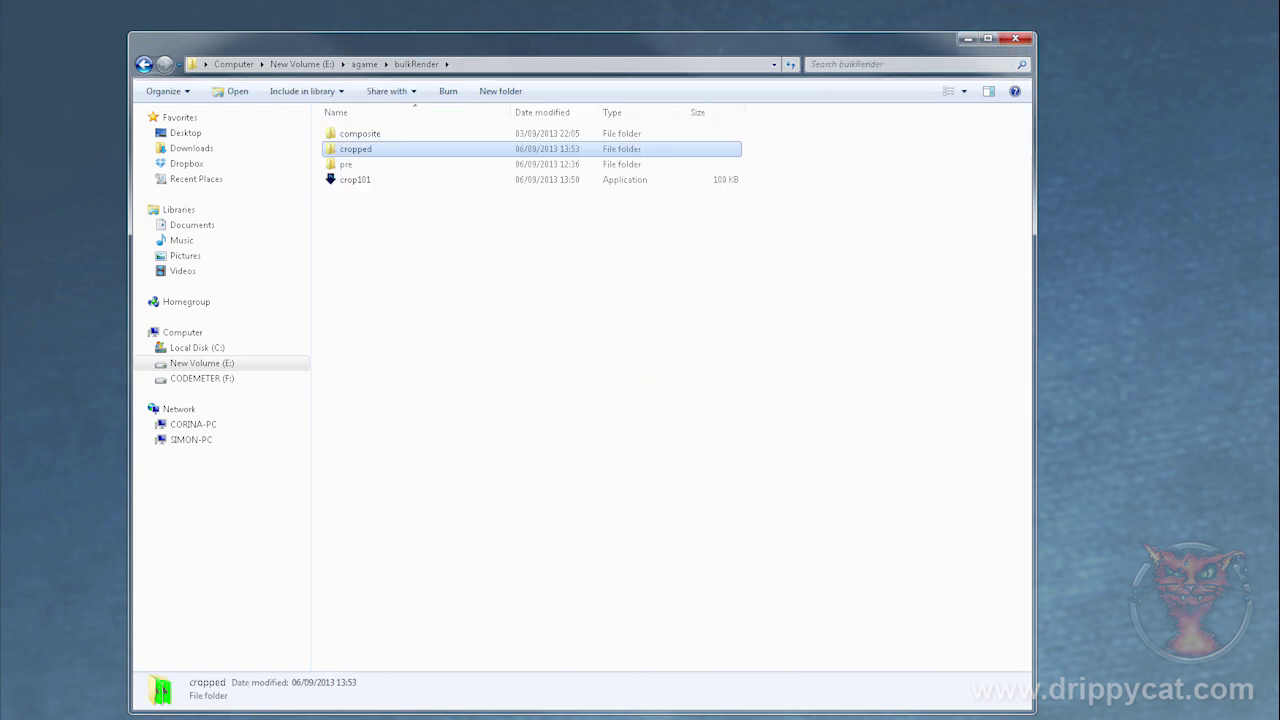